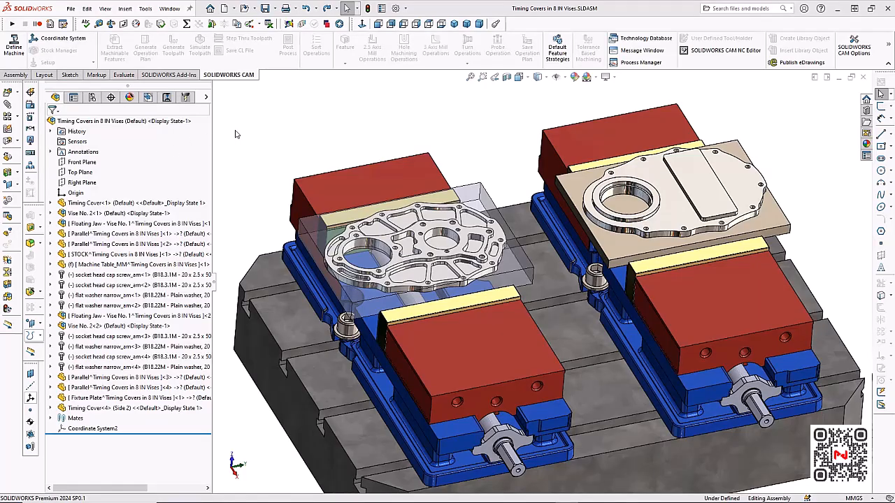
Add both timing cover instances, Timing Cover<1> and Timing Cover<4>, to the CAM Part Manager.
click(147, 97)
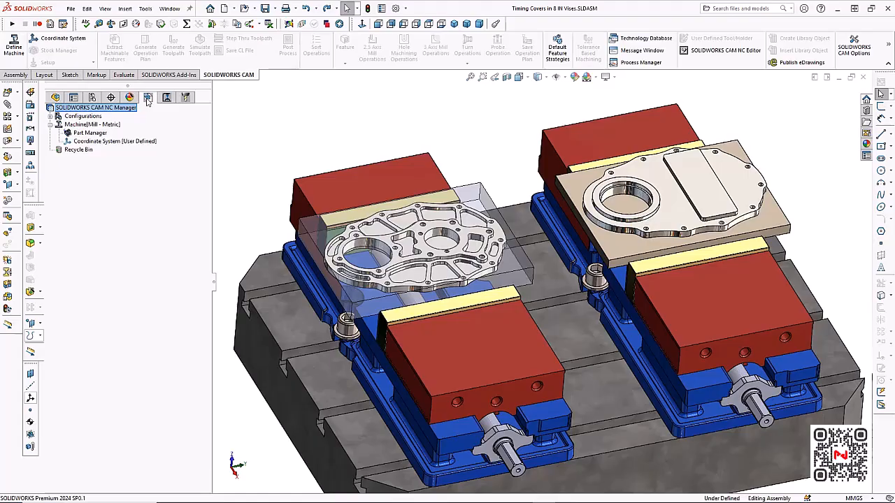
click(98, 135)
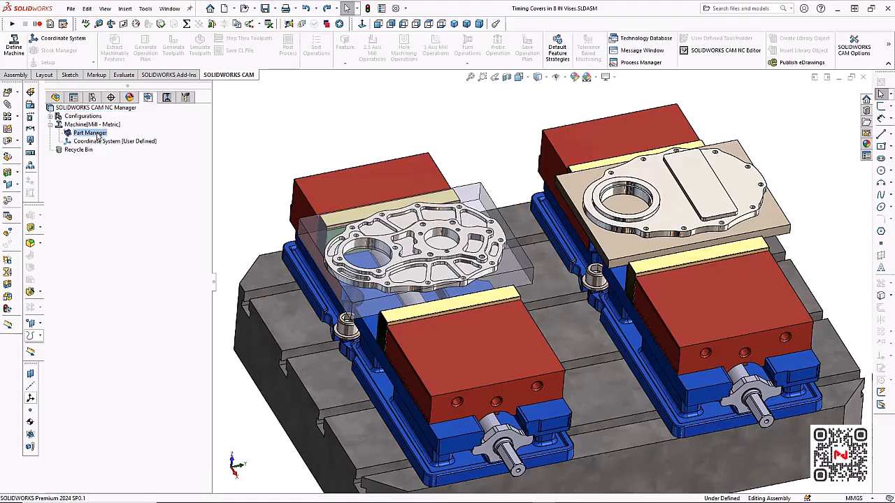
double_click(98, 133)
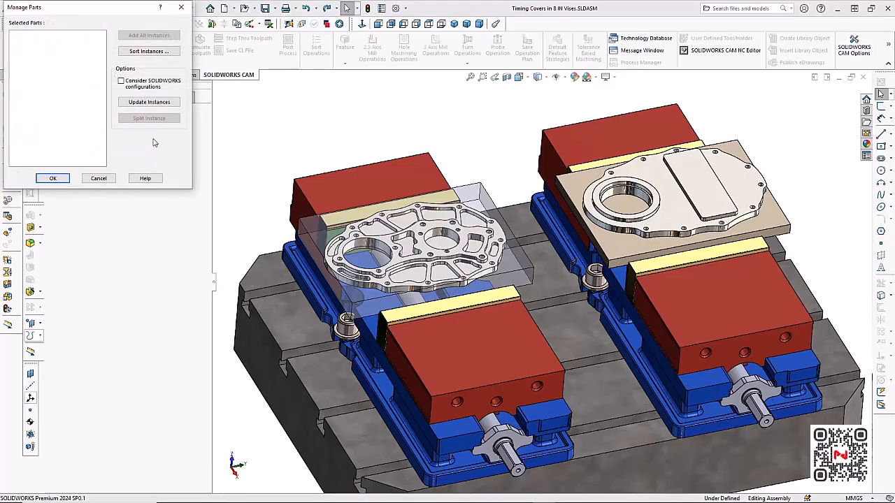
click(433, 228)
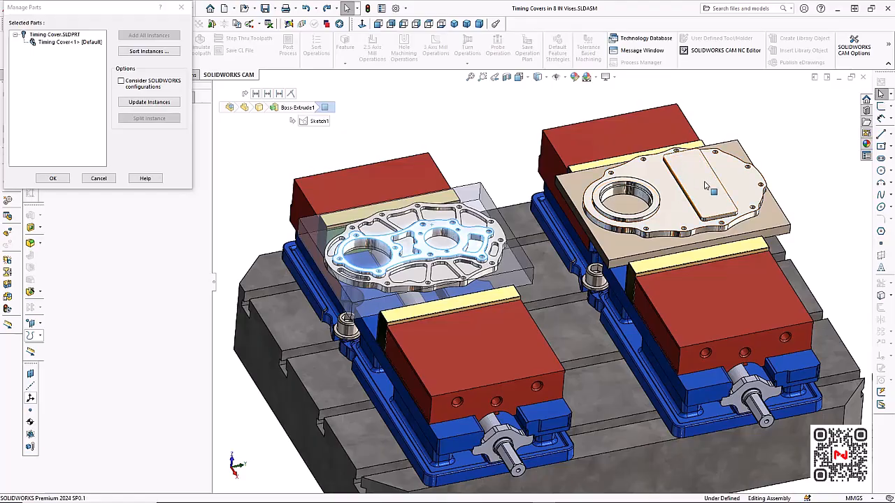
click(706, 186)
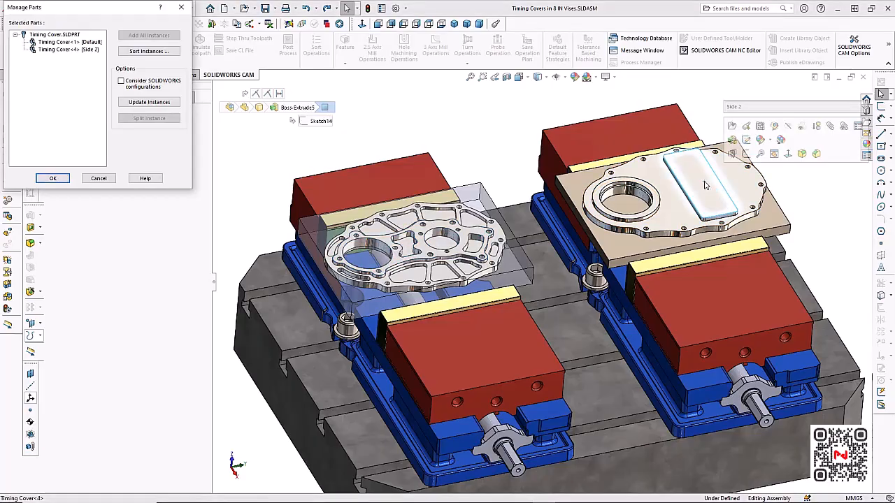
click(54, 178)
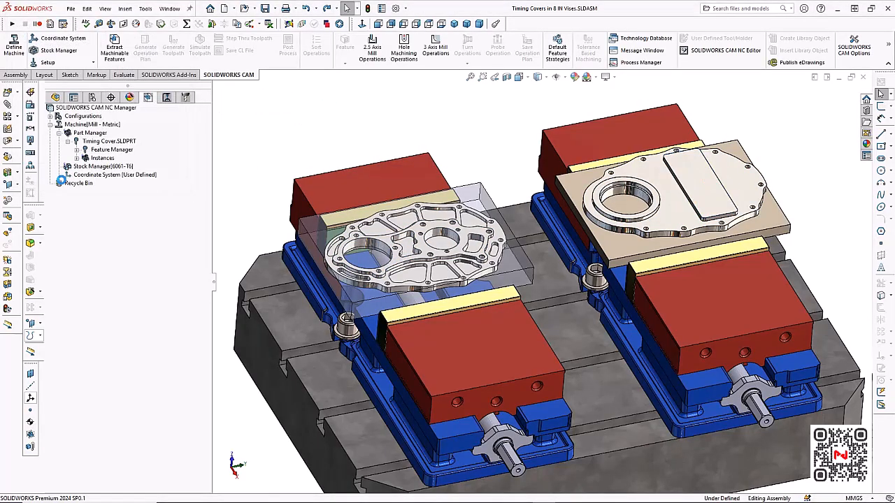
Define the stock of Timing Cover<1> as a SOLIDWORKS part, using the transparent STOCK block around it as the solid model.
click(105, 166)
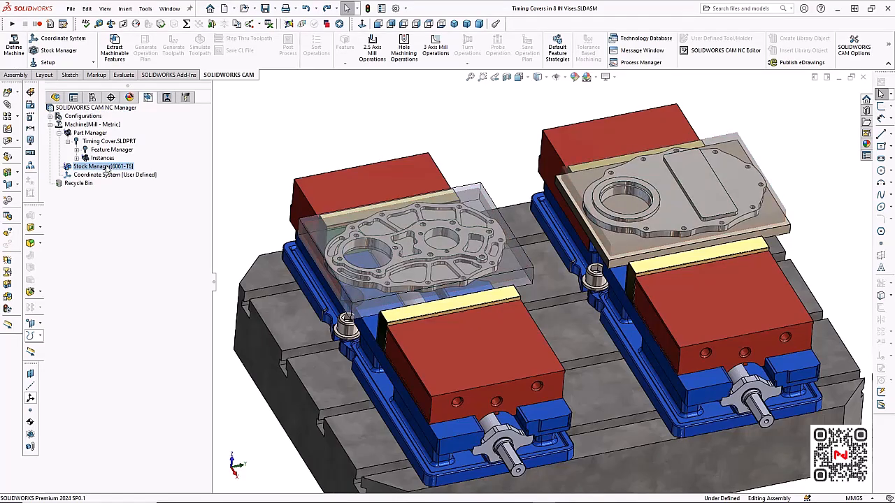
double_click(104, 167)
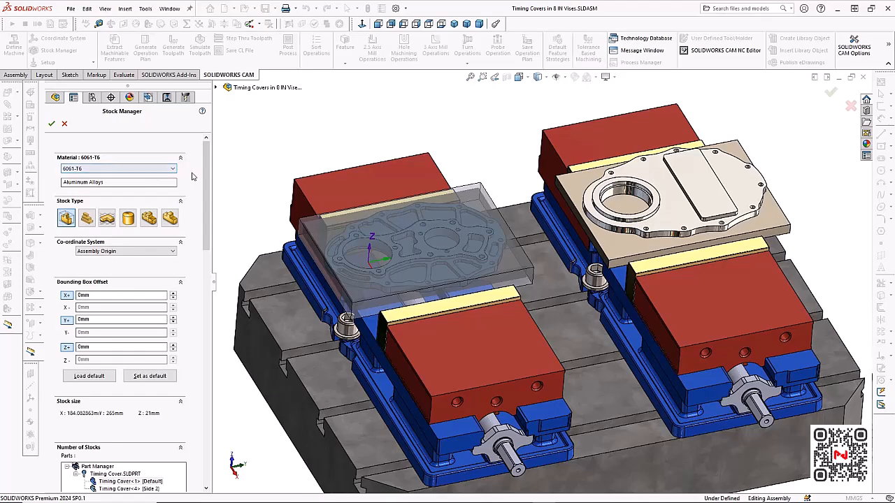
scroll(204, 189, down, 3)
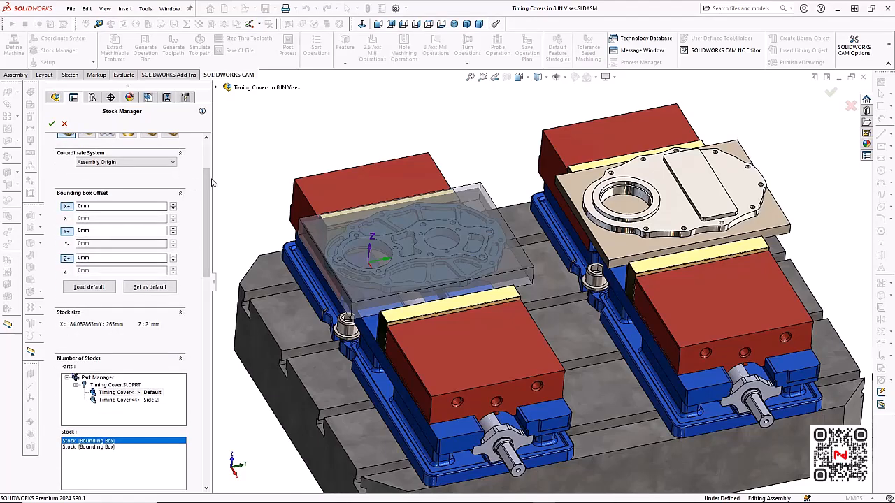
scroll(208, 183, up, 2)
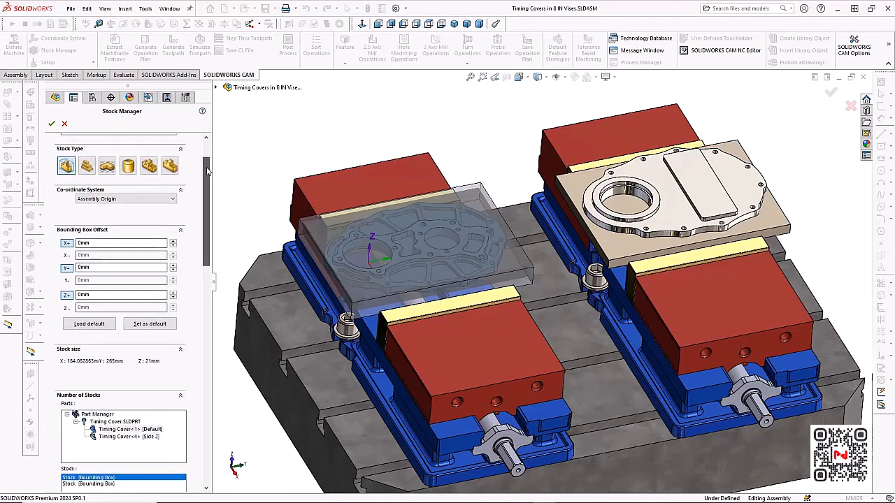
click(169, 171)
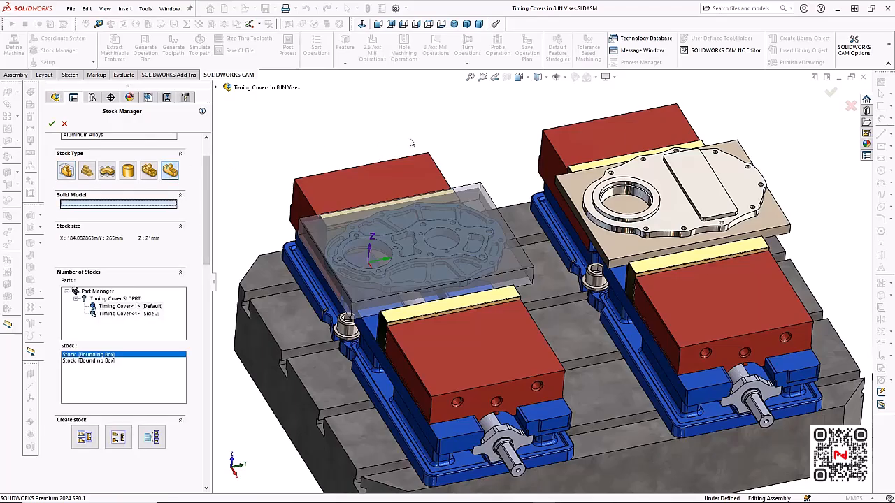
click(476, 190)
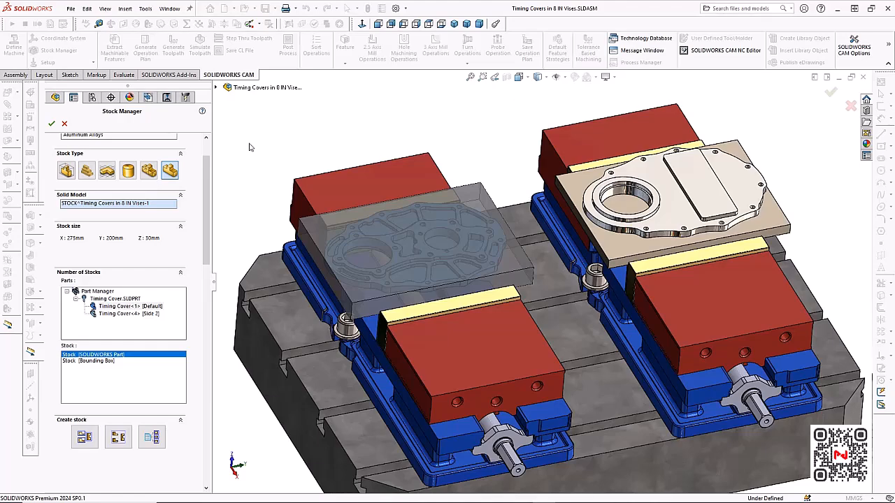
Define the Side 2 cover's stock from Timing Covers in 8 IN Vise OP-1.stl, inserted at Coordinate System2, and accept rebuilding the CAM items.
drag(209, 159, 211, 149)
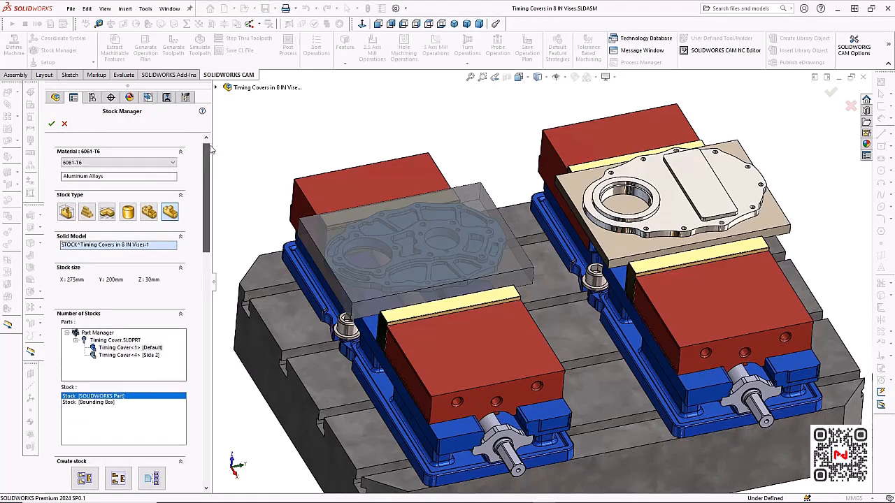
click(109, 404)
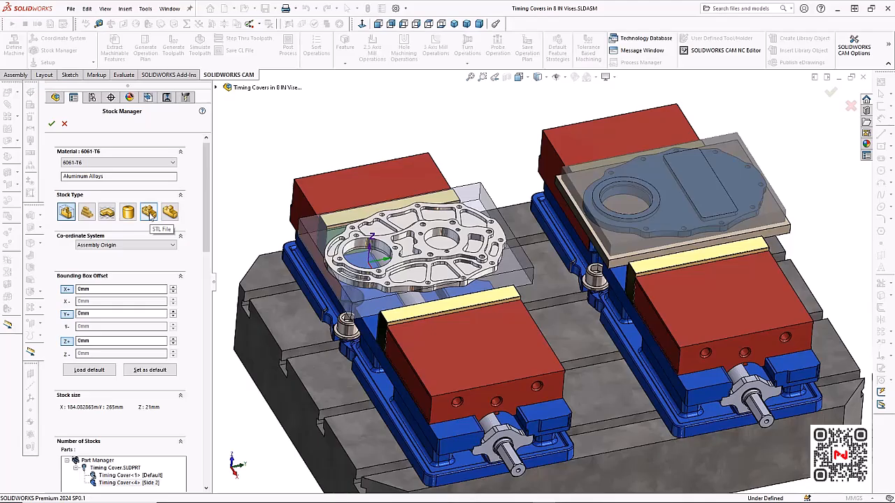
click(150, 217)
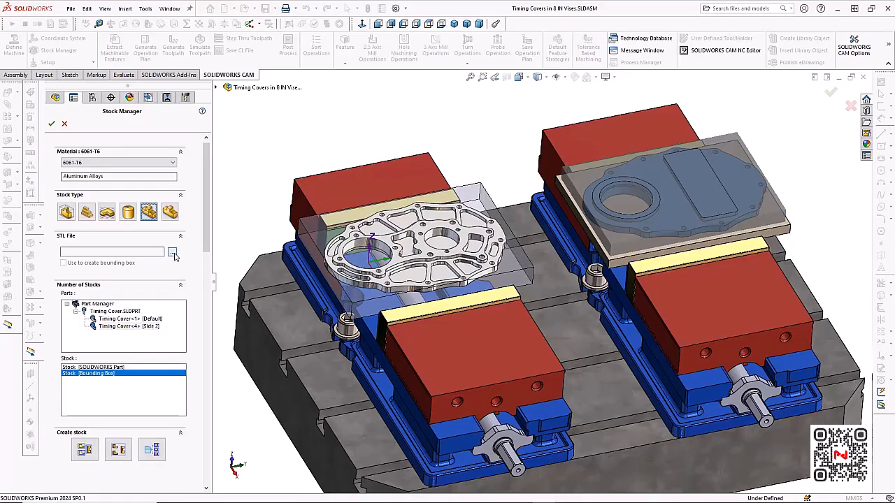
click(174, 253)
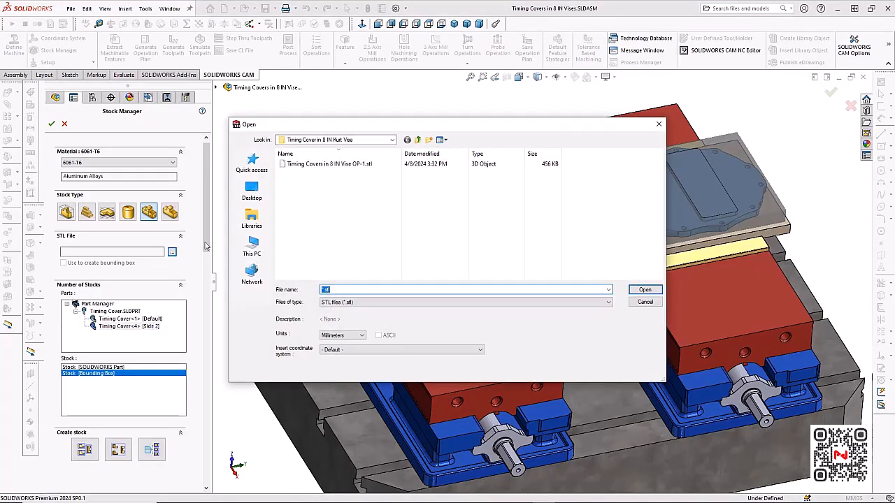
click(341, 165)
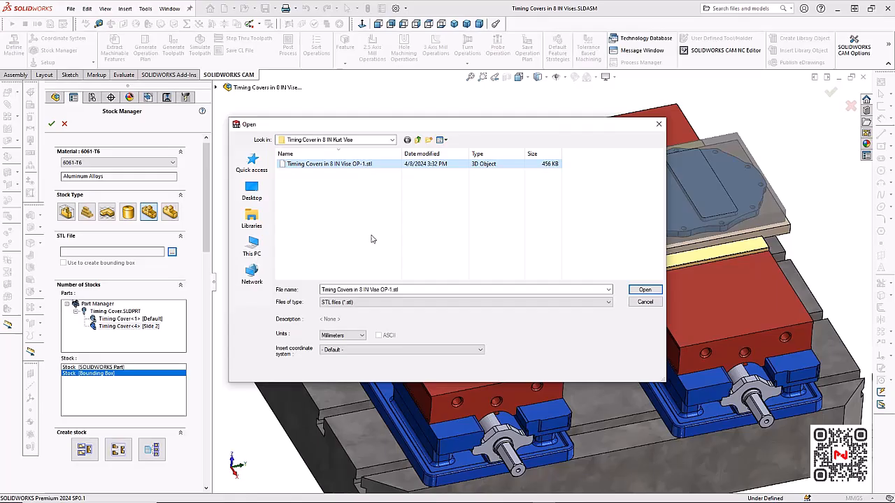
click(399, 351)
click(388, 363)
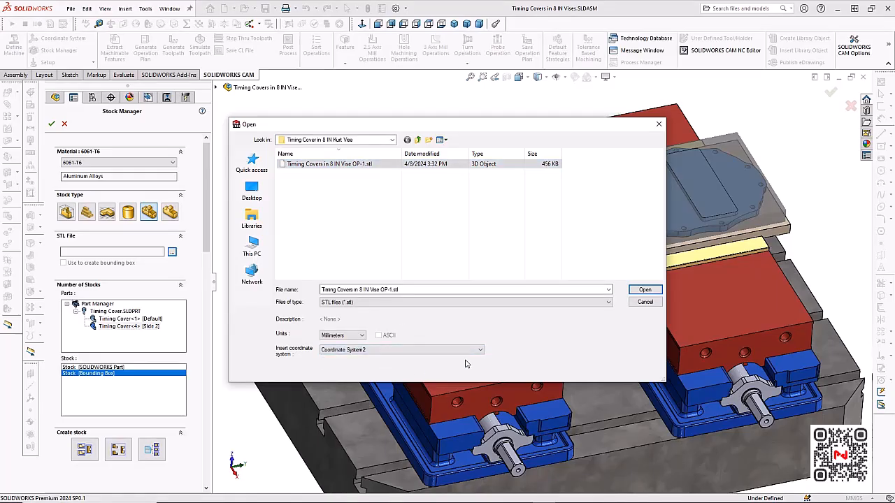
click(643, 290)
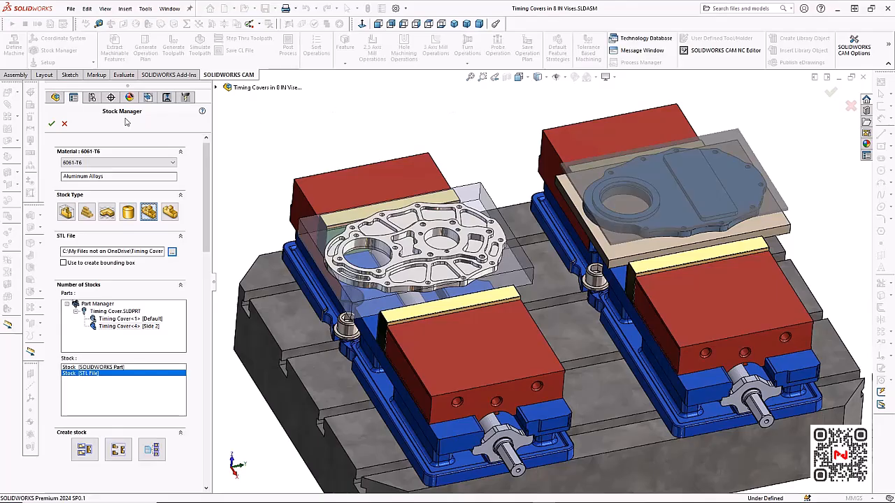
click(51, 124)
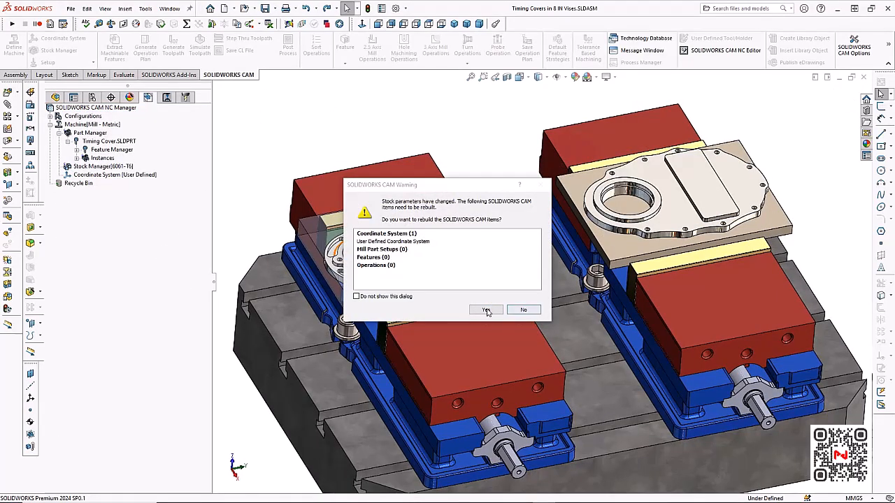
click(485, 309)
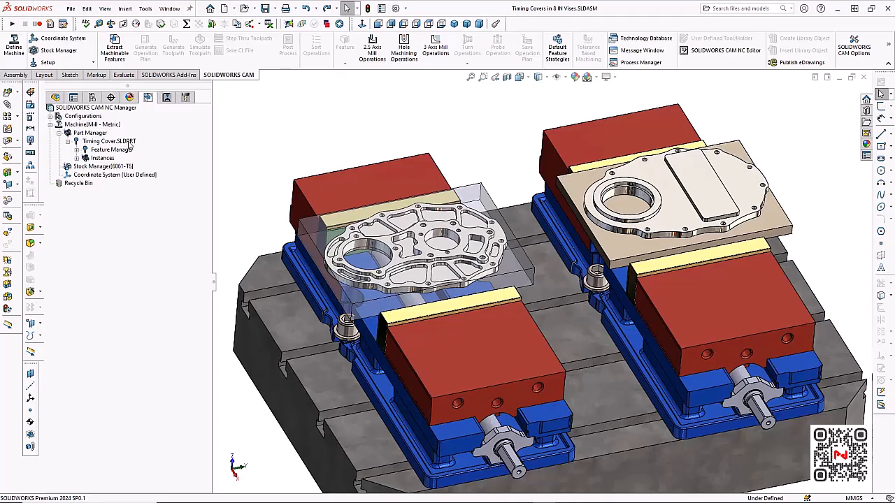
Import the part's CAM data into Timing Cover.SLDPRT with Delete existing data, and rebuild the data for the operation tree.
right_click(130, 142)
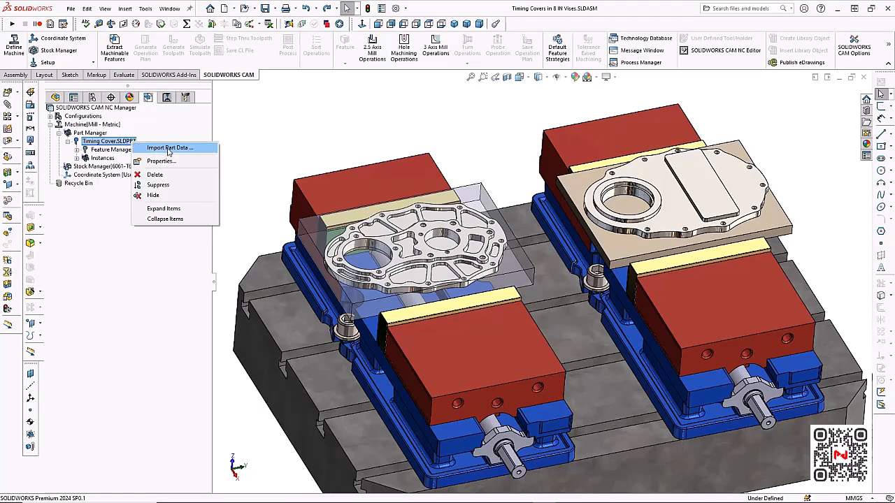
click(169, 149)
drag(433, 203, 201, 134)
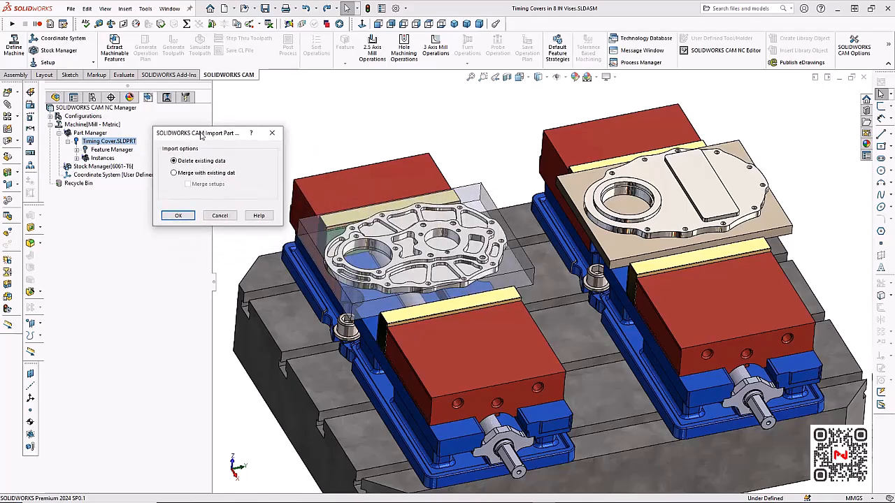
click(180, 216)
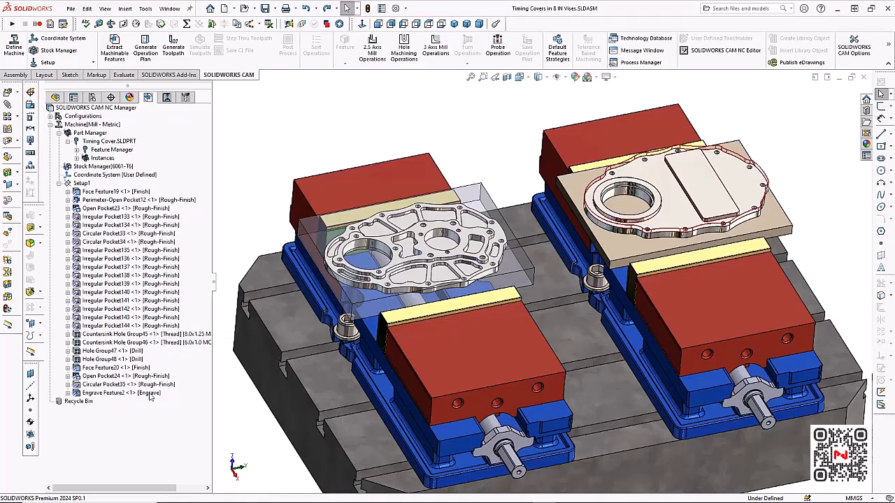
click(167, 98)
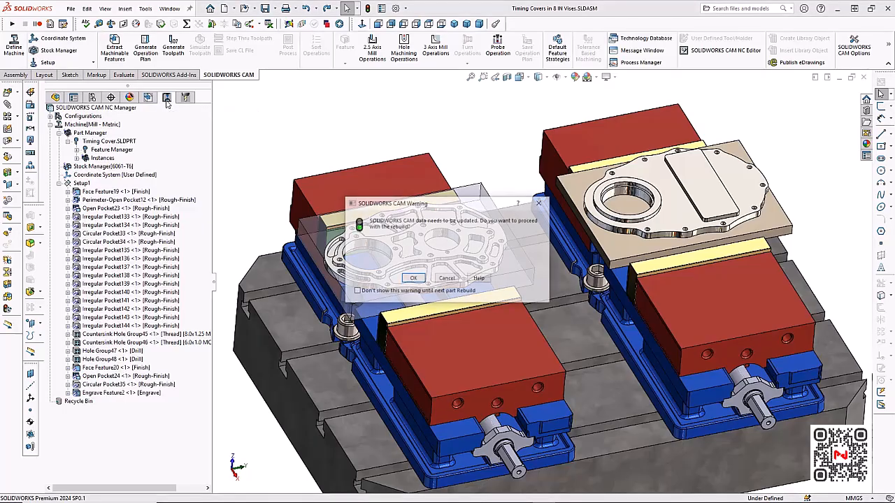
click(412, 278)
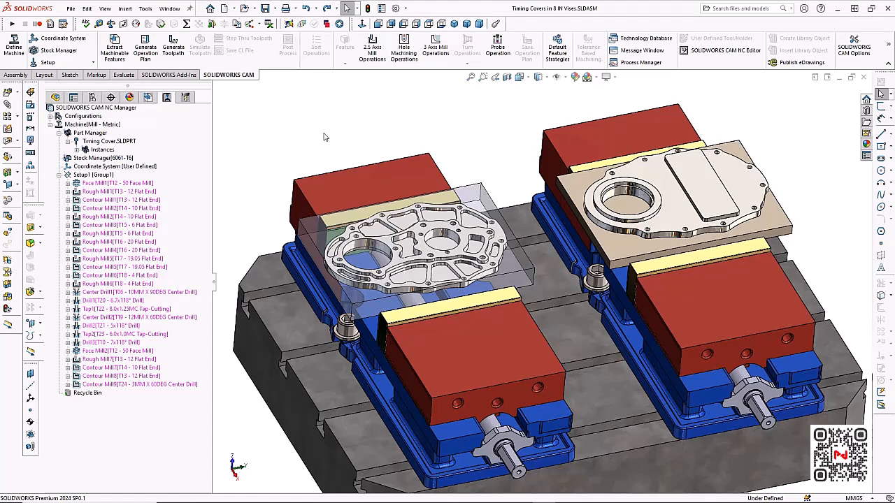
Split Setup1 and move the operations from Face Mill2 through Contour Mill9 into the Group2 setup.
right_click(105, 175)
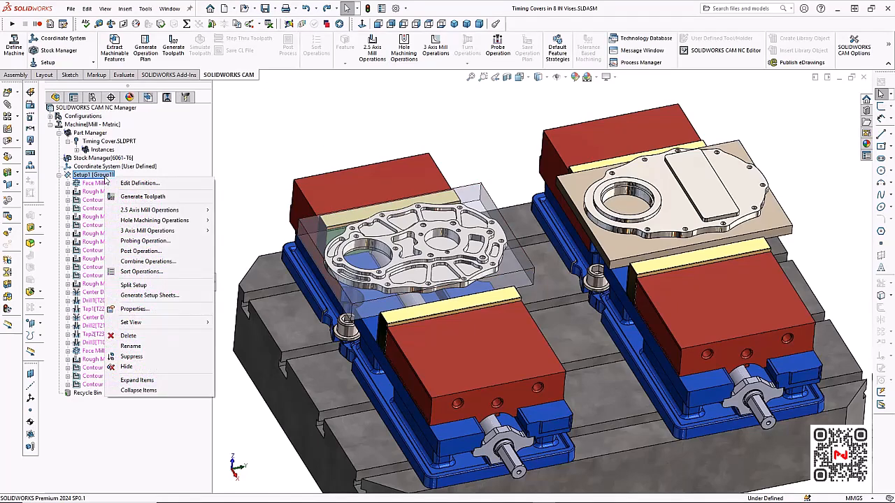
click(127, 286)
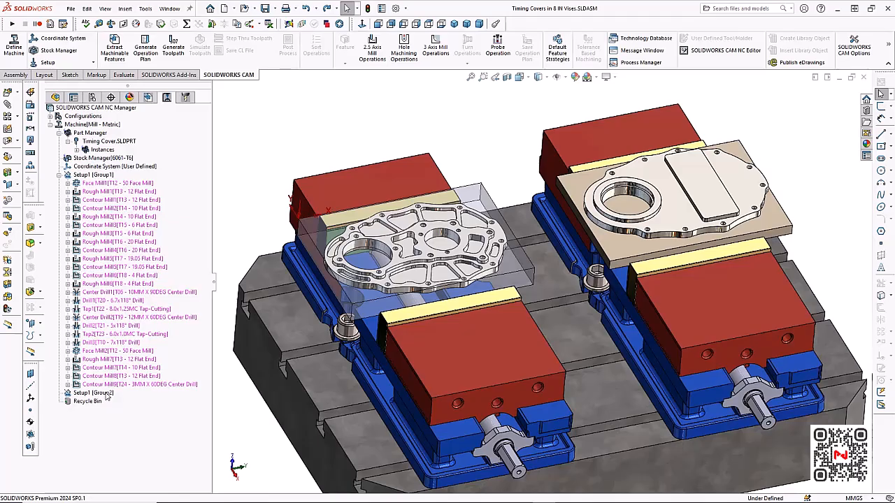
click(117, 351)
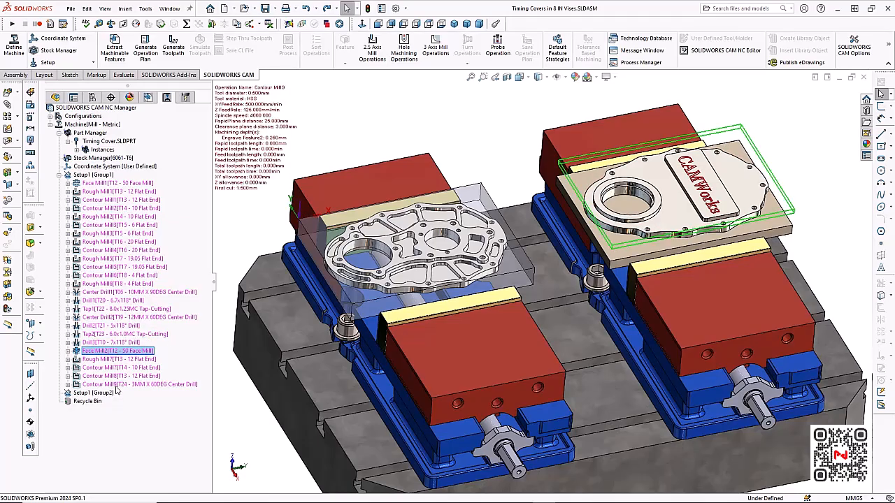
shift+click(116, 385)
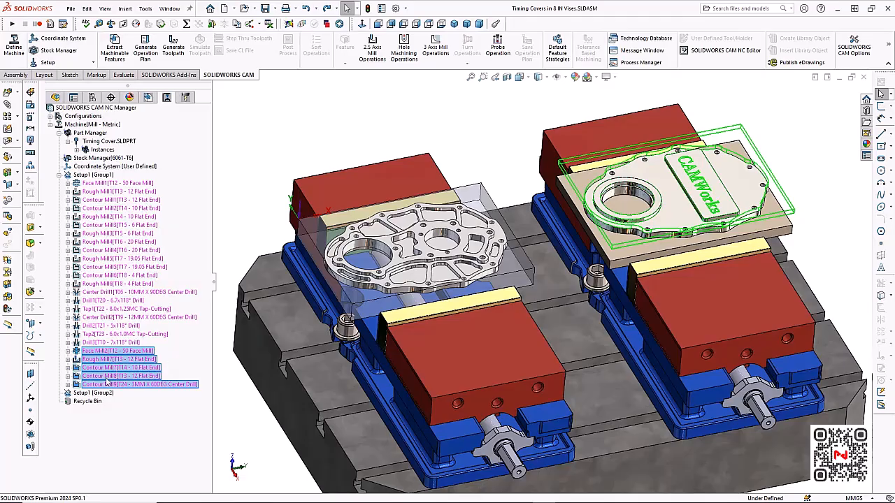
click(110, 385)
drag(112, 386, 110, 392)
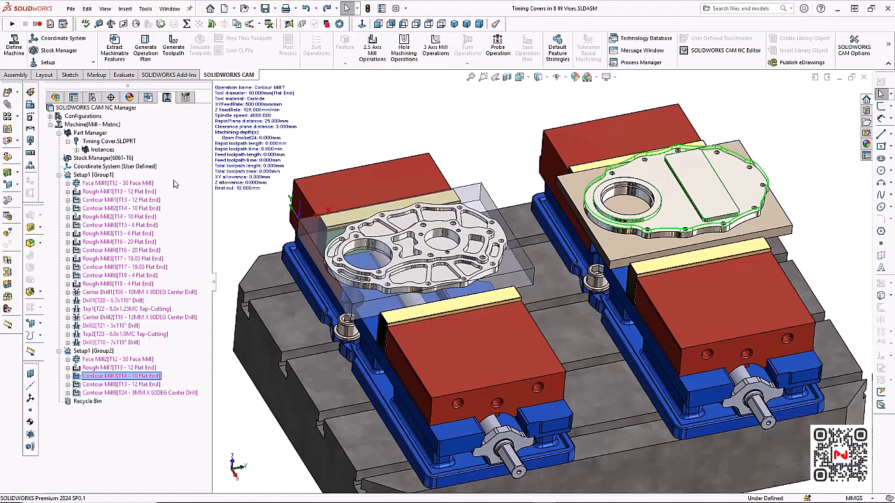
Assign work coordinate offset 54 to the Group1 setup of the timing covers.
right_click(107, 176)
click(128, 182)
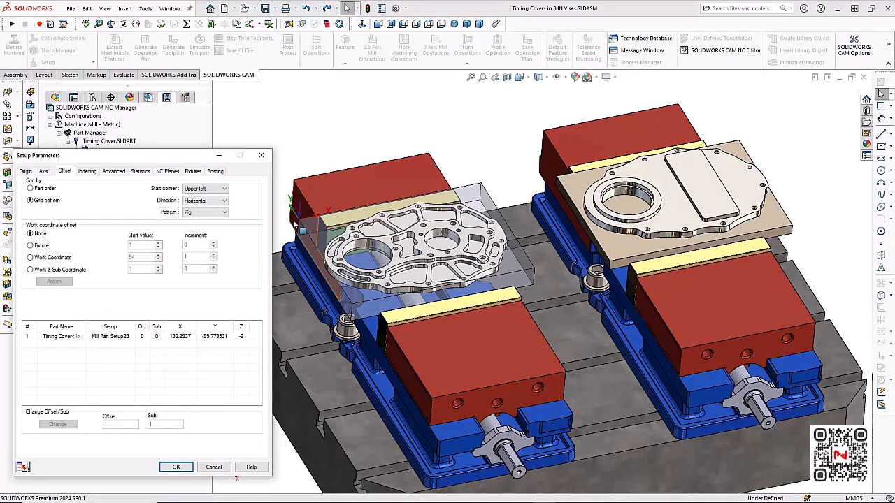
click(25, 171)
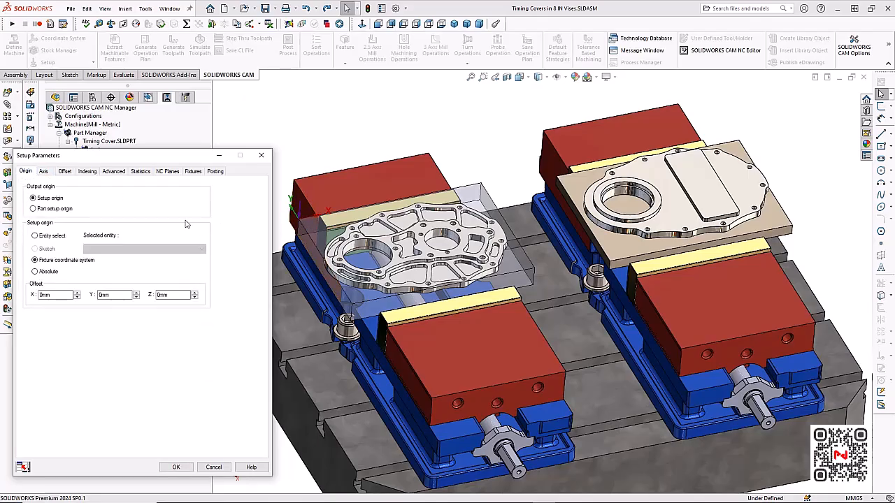
click(64, 172)
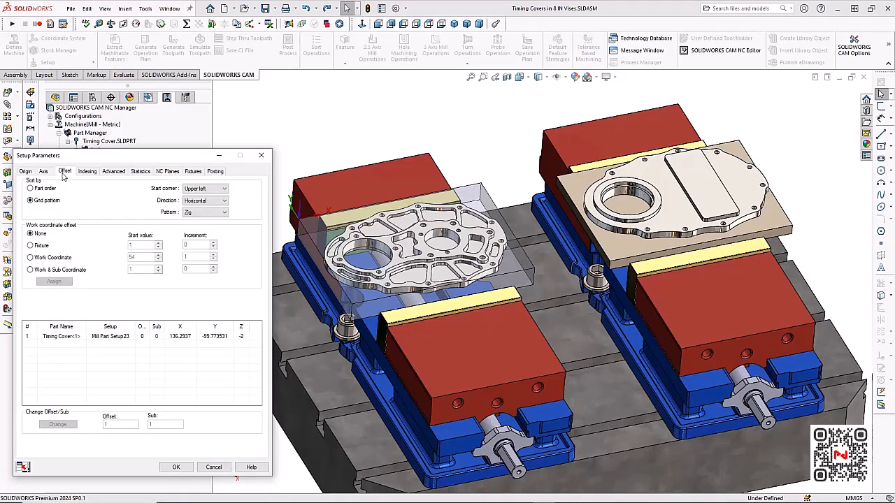
click(34, 258)
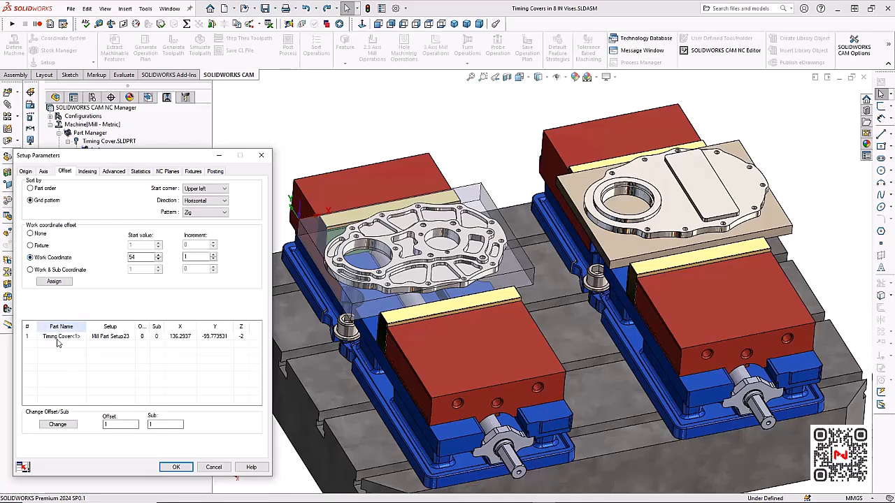
click(60, 284)
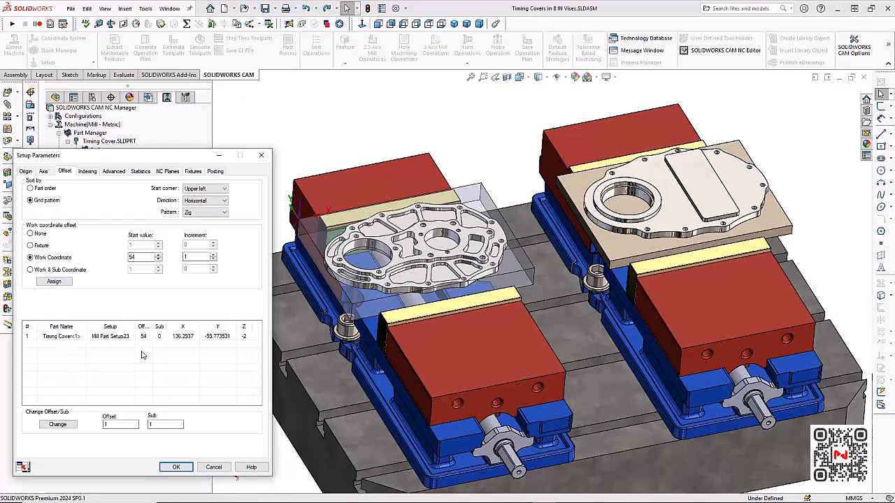
click(175, 467)
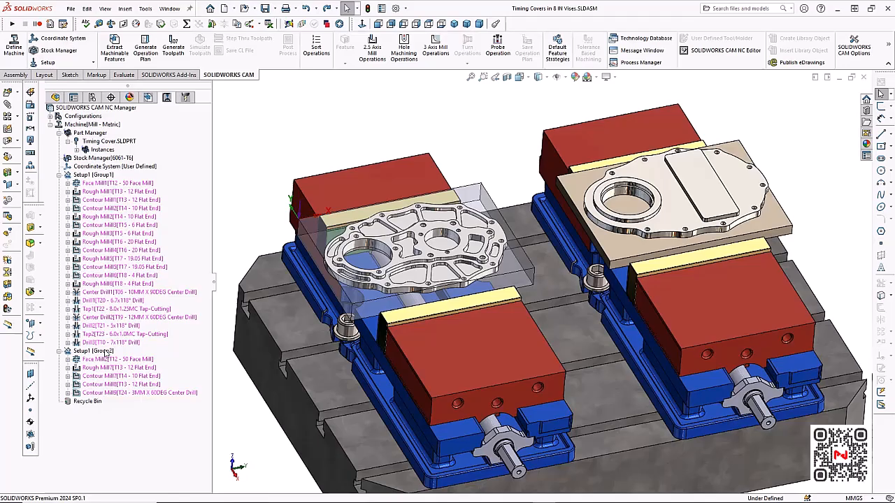
Unlink the Group1 setup from the Group2 setup.
right_click(103, 352)
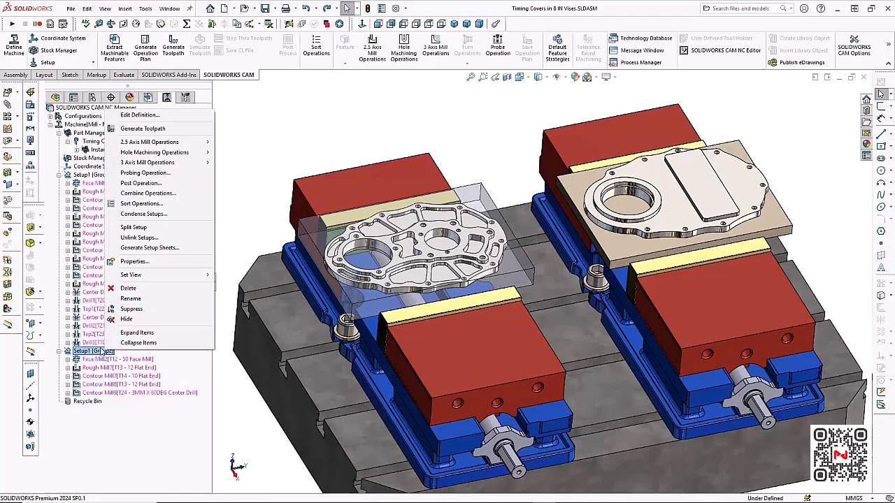
click(155, 238)
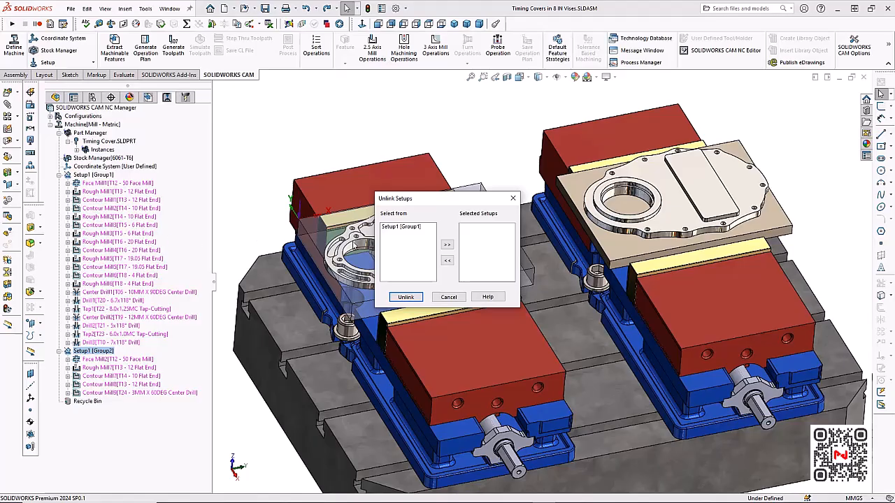
click(398, 228)
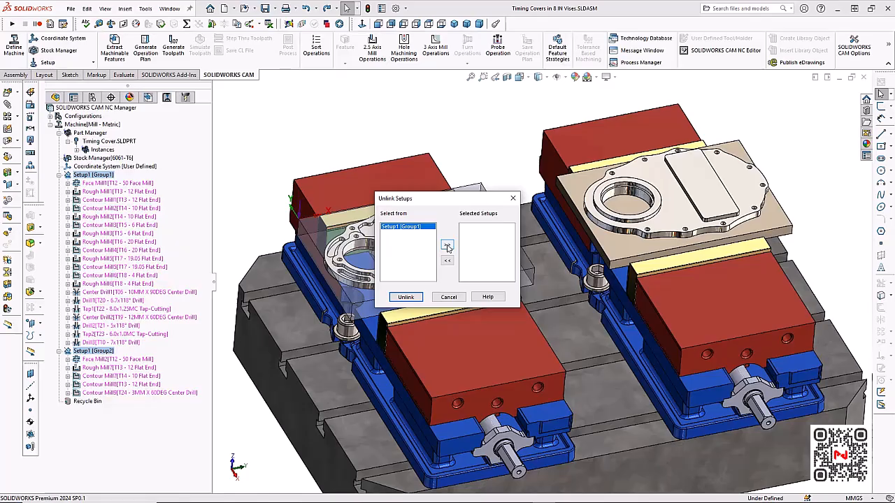
click(446, 246)
click(405, 297)
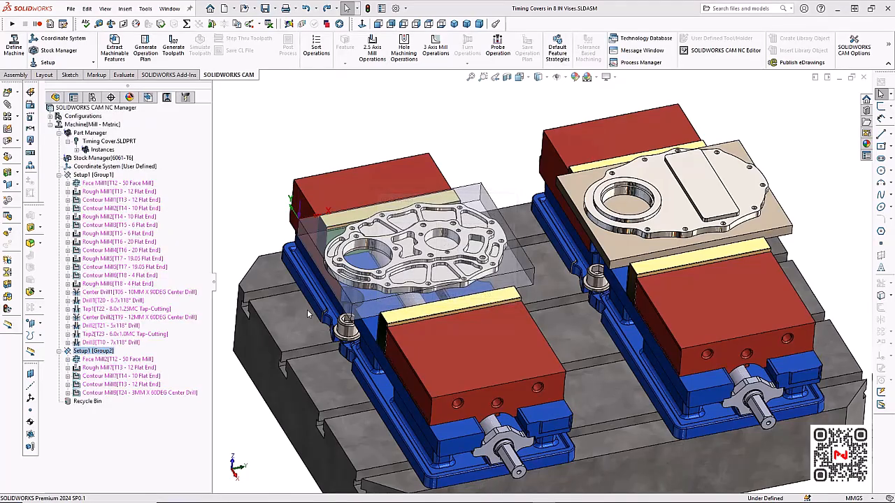
Assign work coordinate offset 55 to the Group2 setup for Timing Cover<4>.
right_click(108, 356)
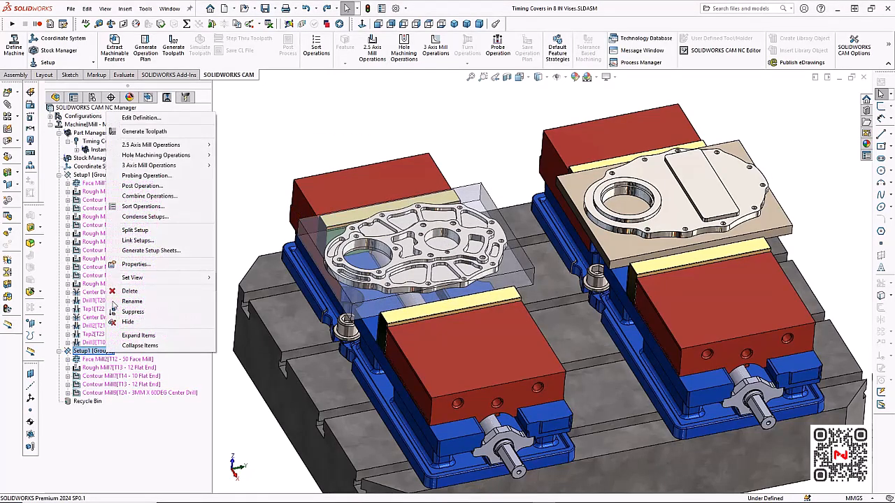
click(155, 125)
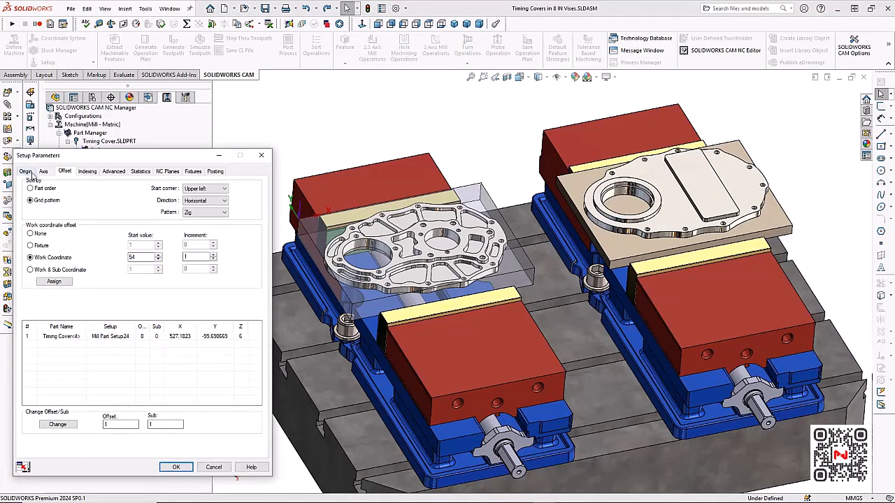
click(158, 258)
click(54, 282)
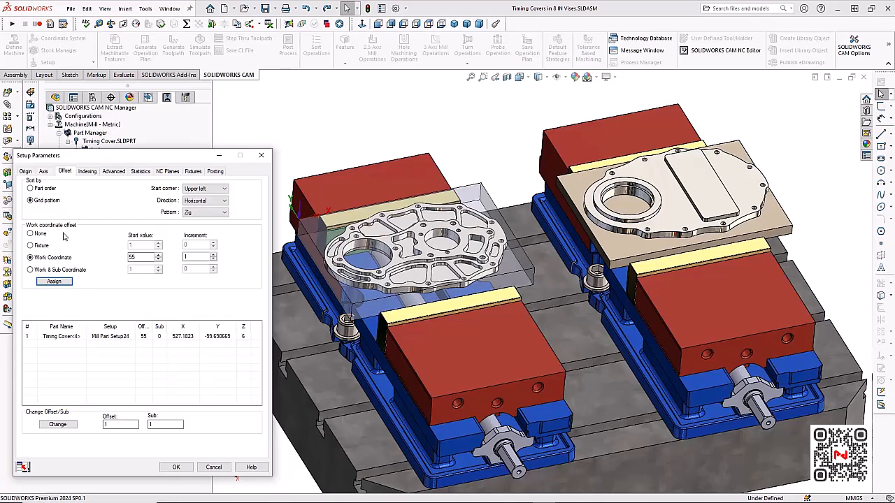
Set the Group2 setup origin to the large bore's circular edge on the Side 2 cover and generate the toolpaths.
click(26, 172)
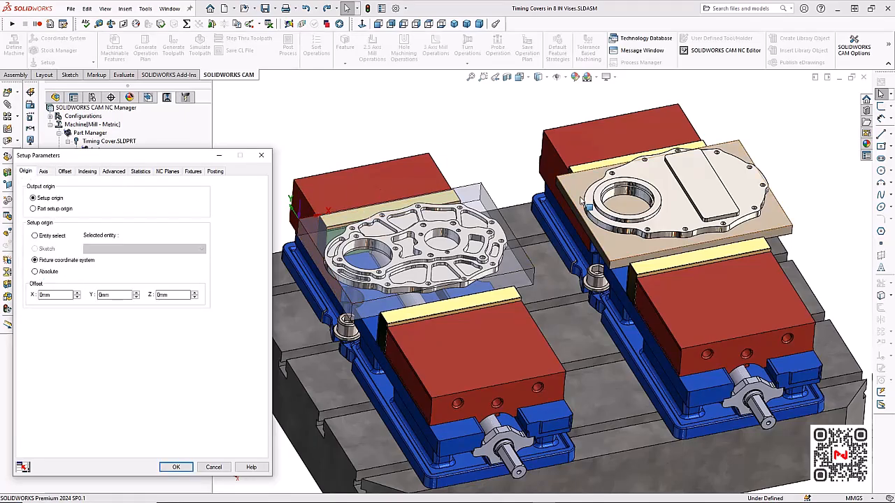
click(606, 196)
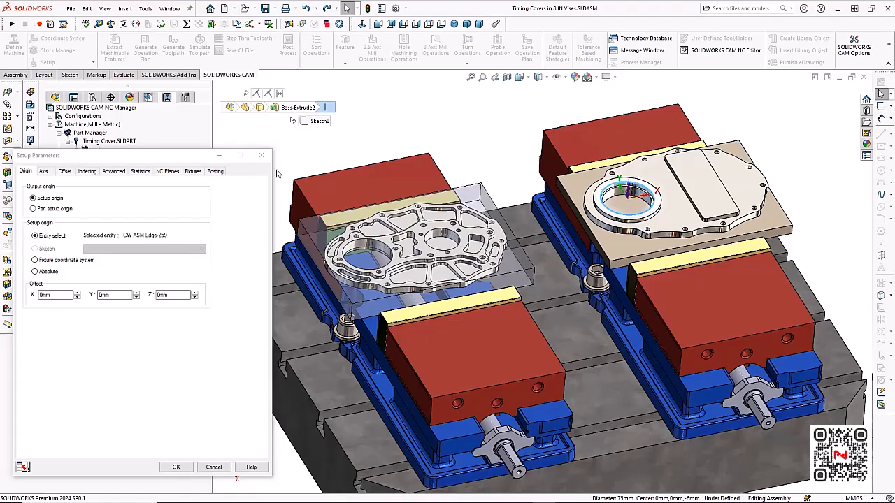
click(177, 467)
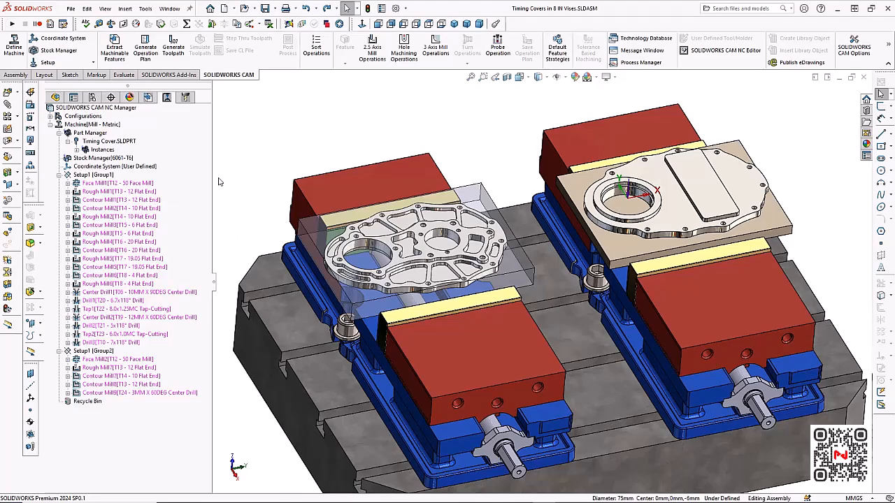
click(178, 53)
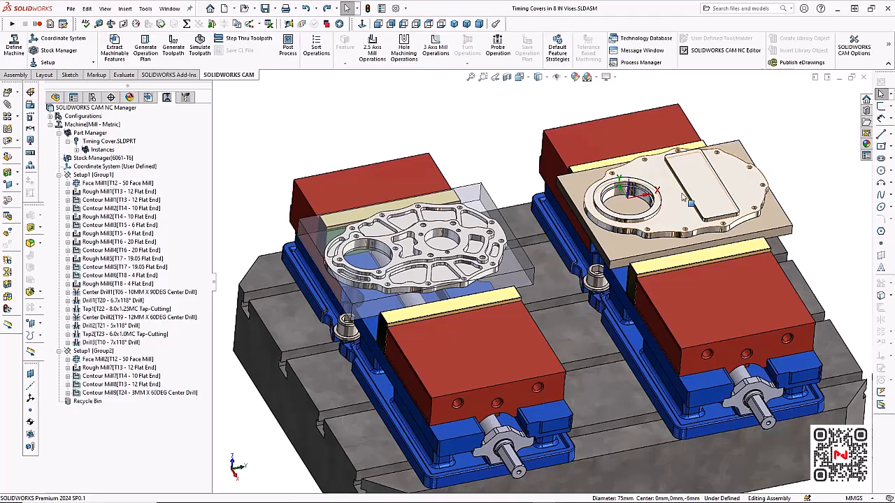
Add the fixed and floating jaws of both vises and the machine table as fixtures of the Group1 setup.
right_click(110, 174)
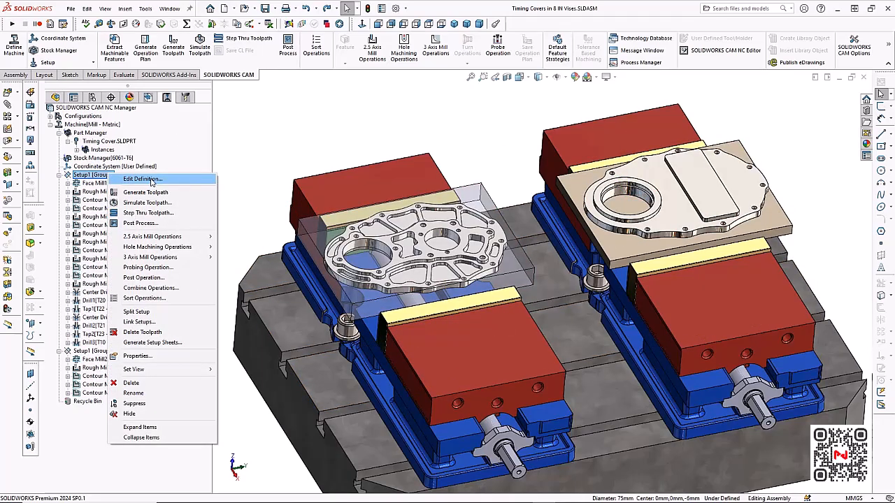
click(143, 179)
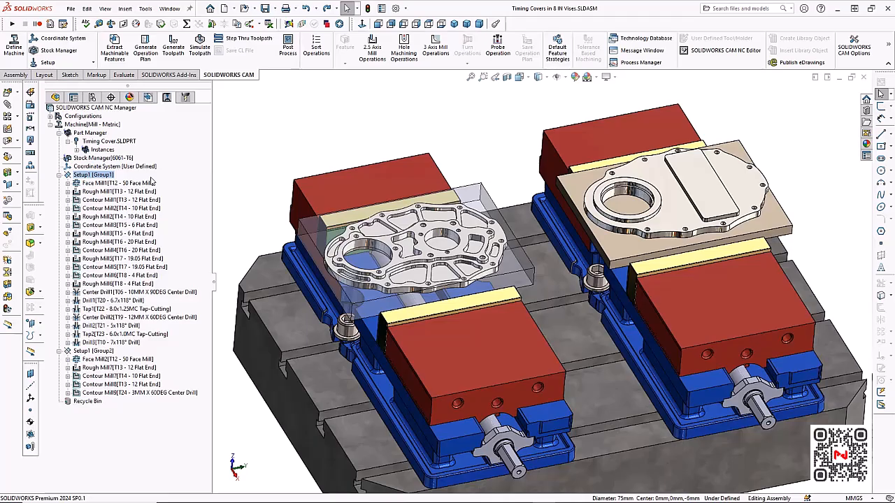
click(192, 172)
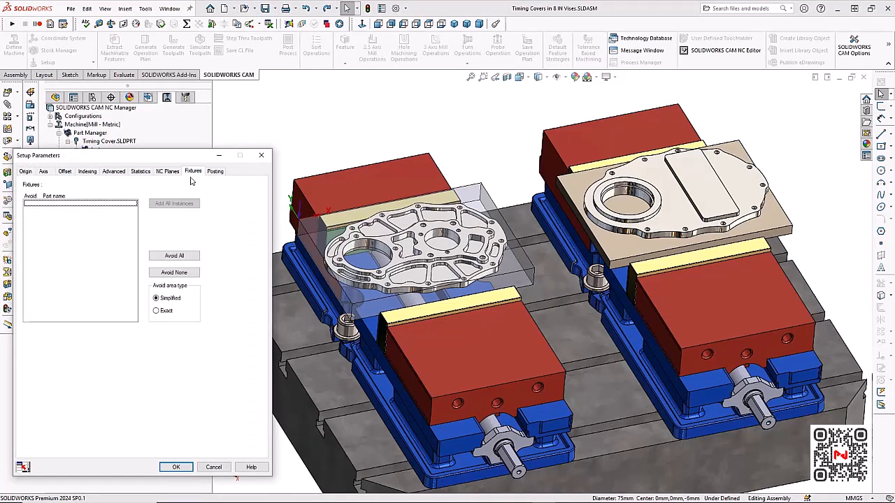
click(354, 187)
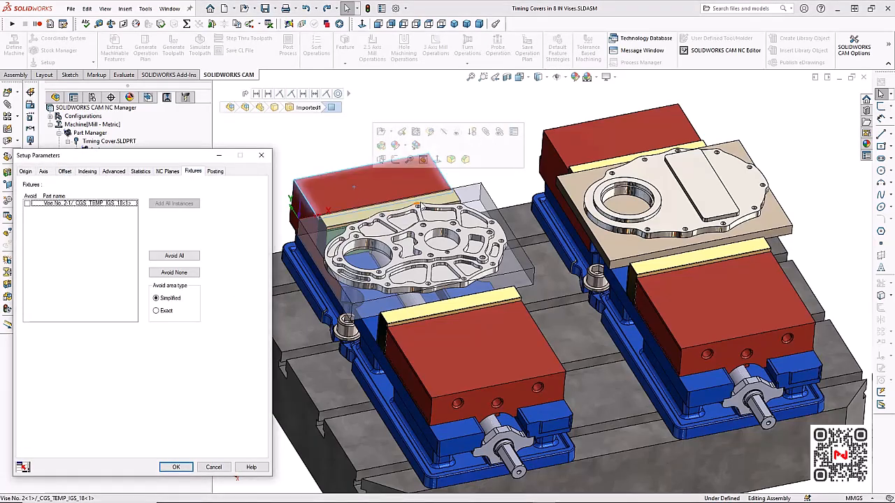
click(500, 300)
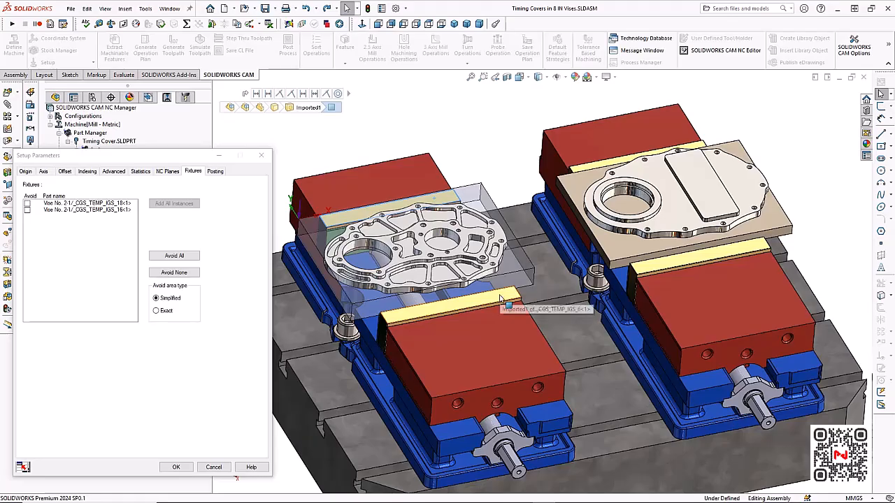
click(504, 327)
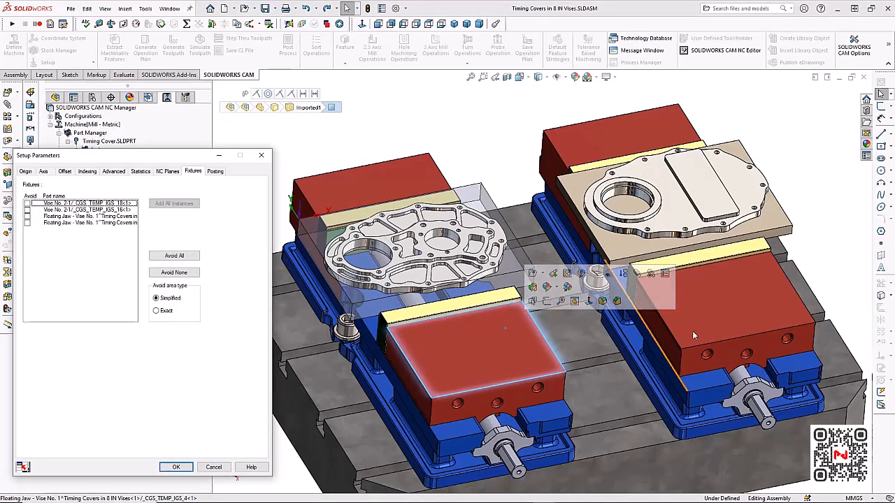
click(703, 313)
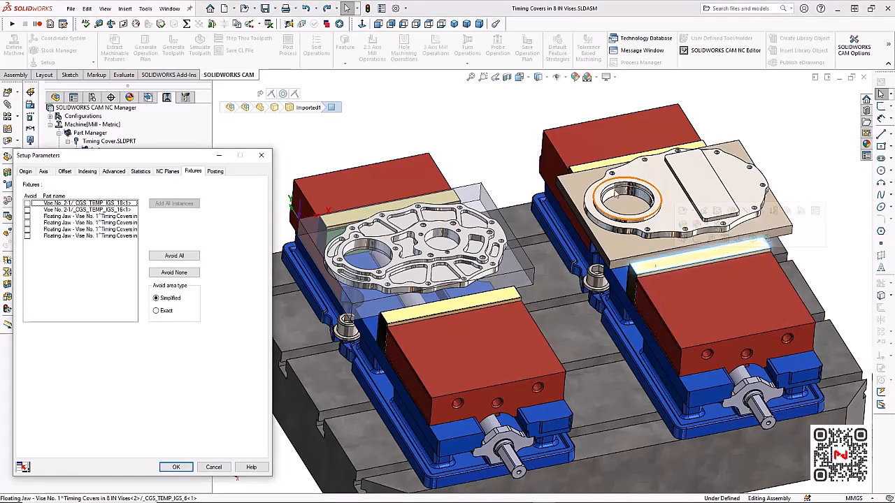
click(573, 155)
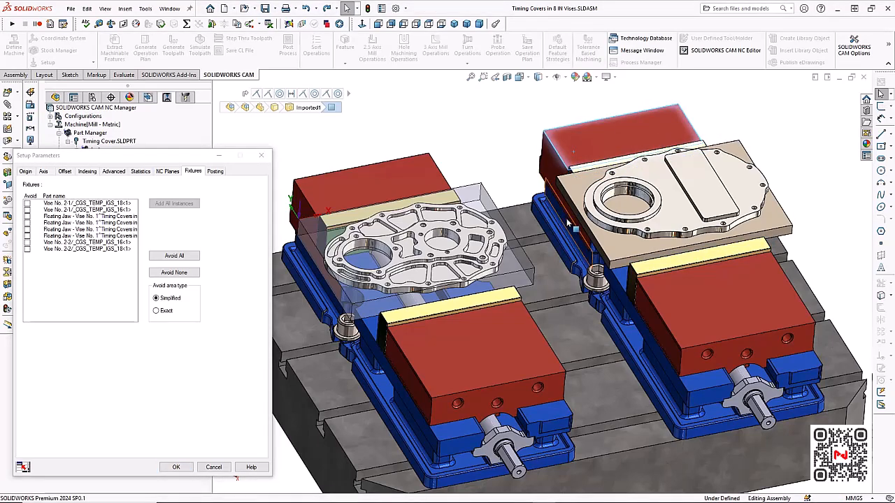
click(323, 311)
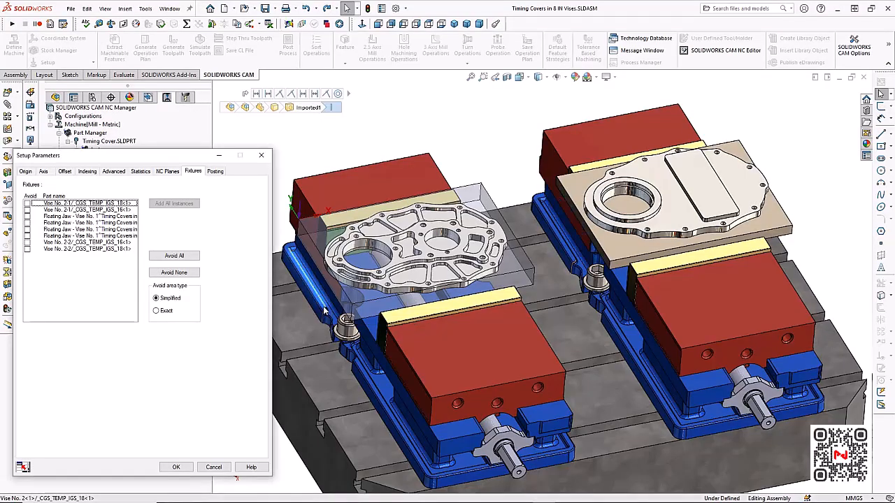
click(345, 389)
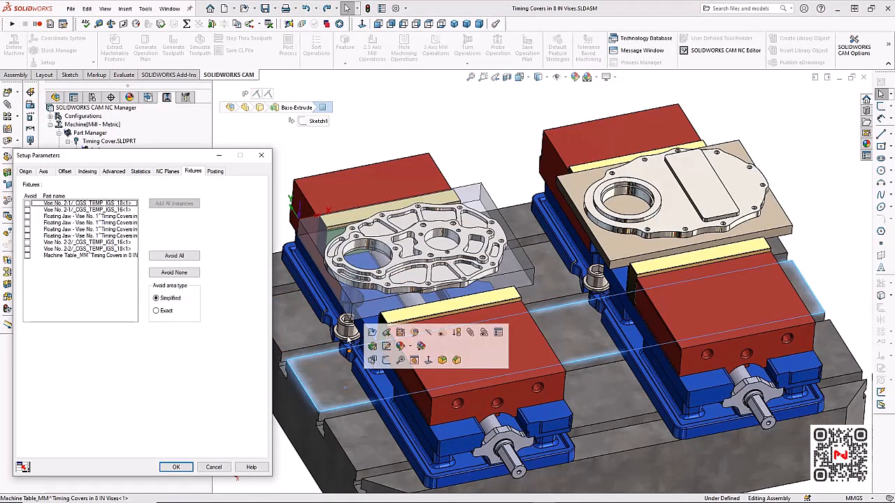
Add the socket head cap screw as a fixture to avoid and include all its instances.
click(347, 333)
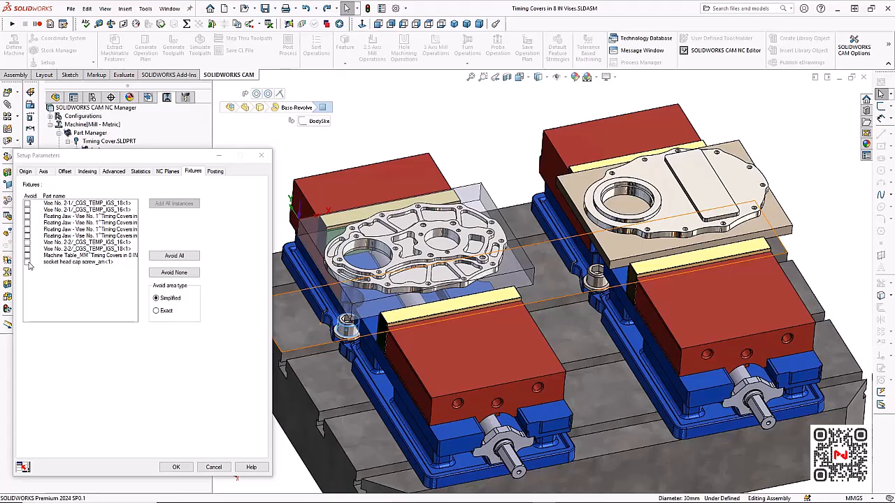
click(28, 263)
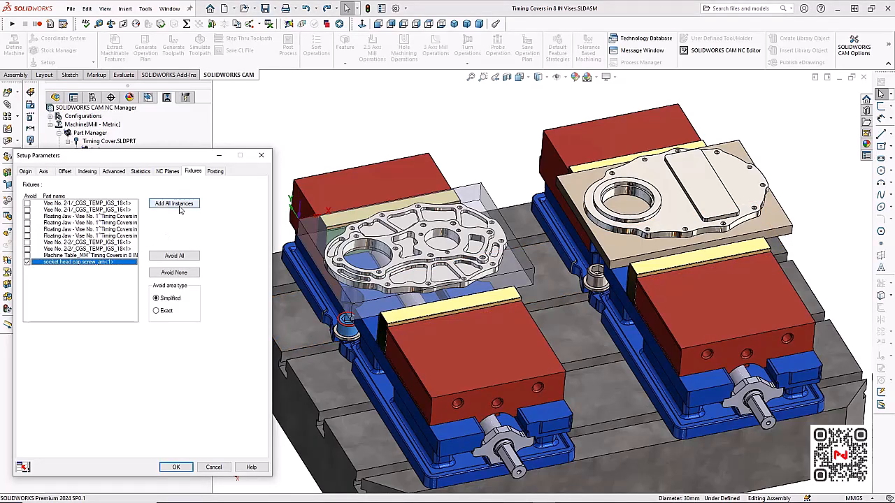
click(178, 205)
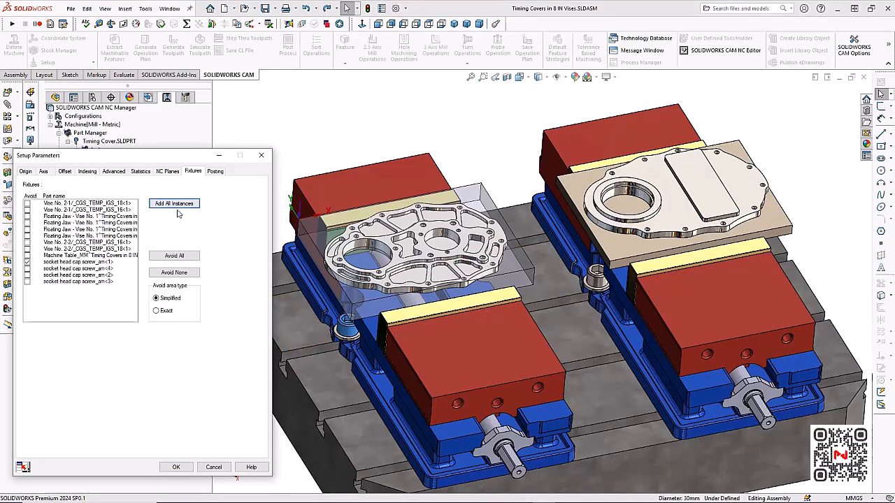
Add the flat washer as a fixture to avoid with all its instances, and accept regenerating the toolpaths.
click(341, 339)
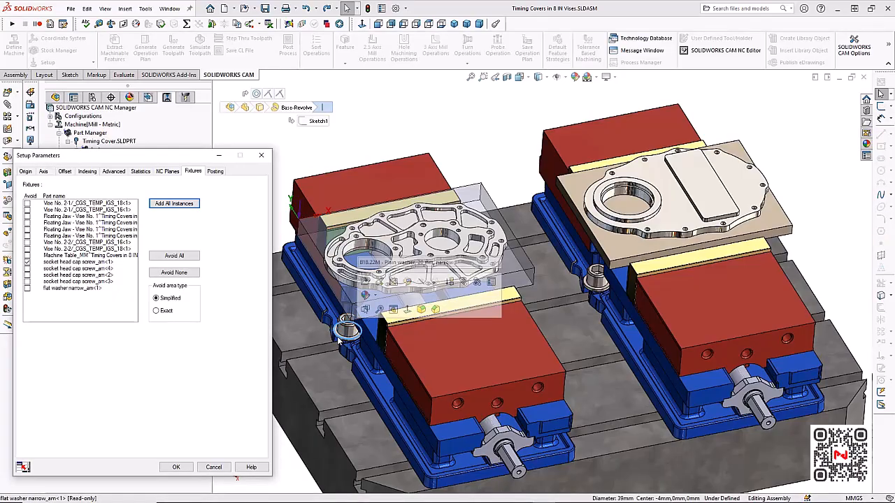
click(28, 288)
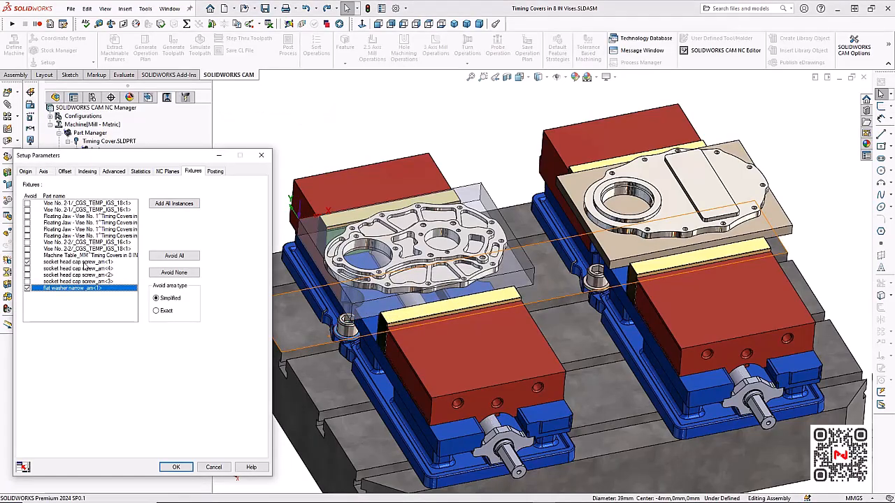
click(174, 204)
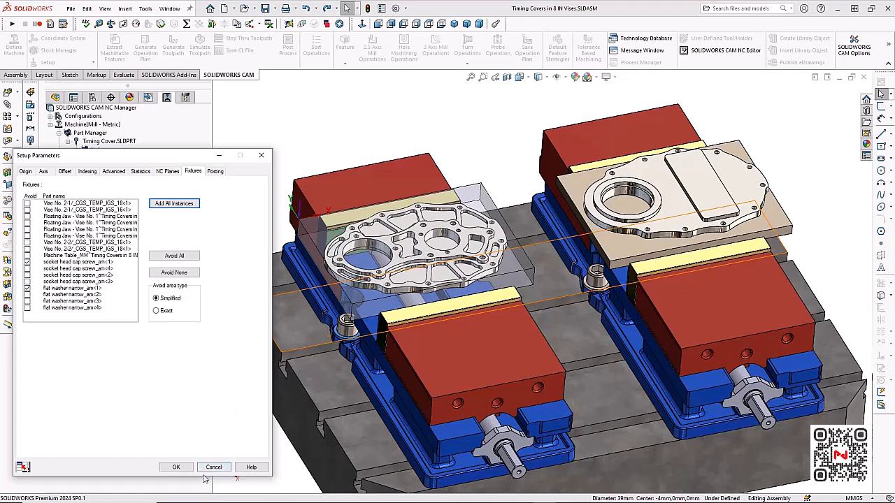
click(176, 468)
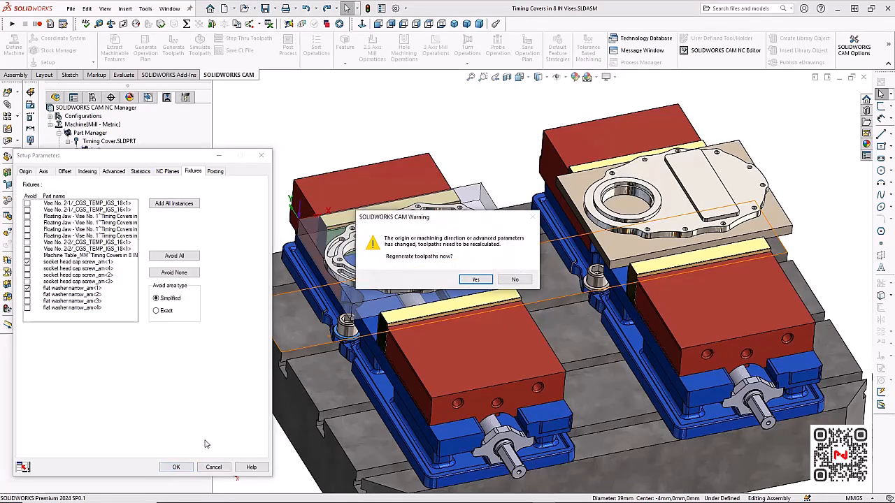
click(470, 279)
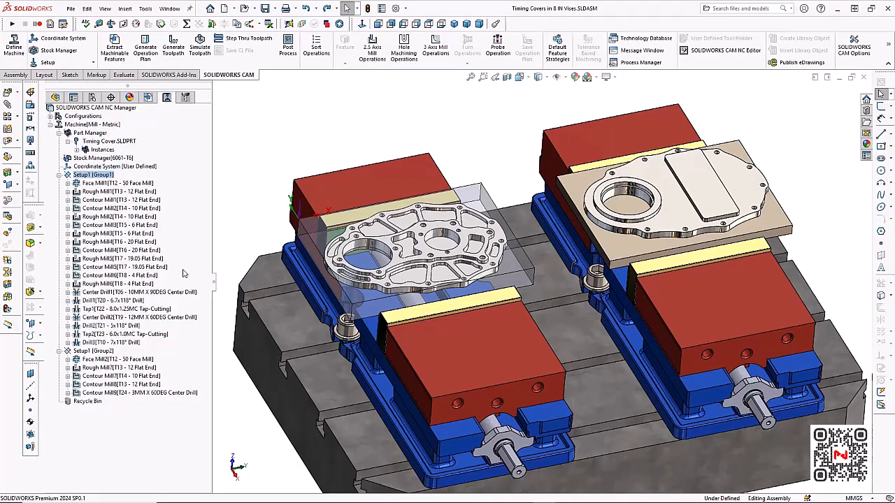
Sort the Group1 setup's operations by operation type, placing Rough Mill and Contour Mill directly after Face Mill and ahead of Center Drill.
right_click(84, 176)
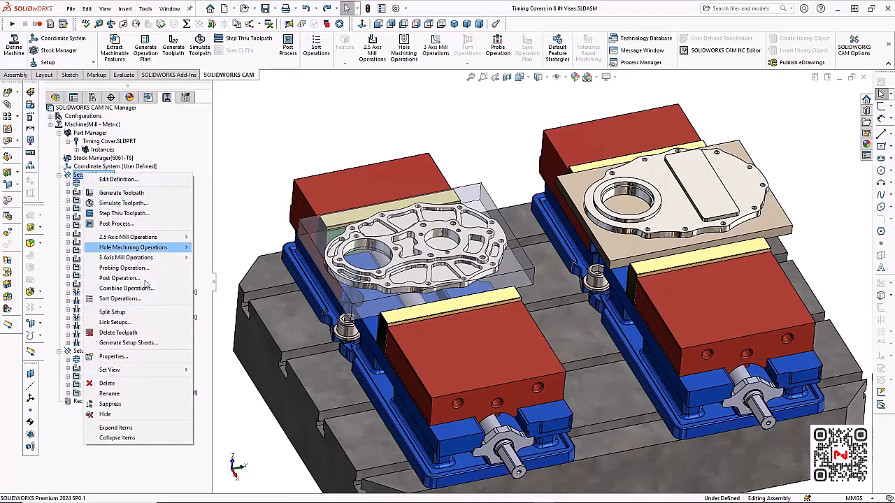
click(138, 300)
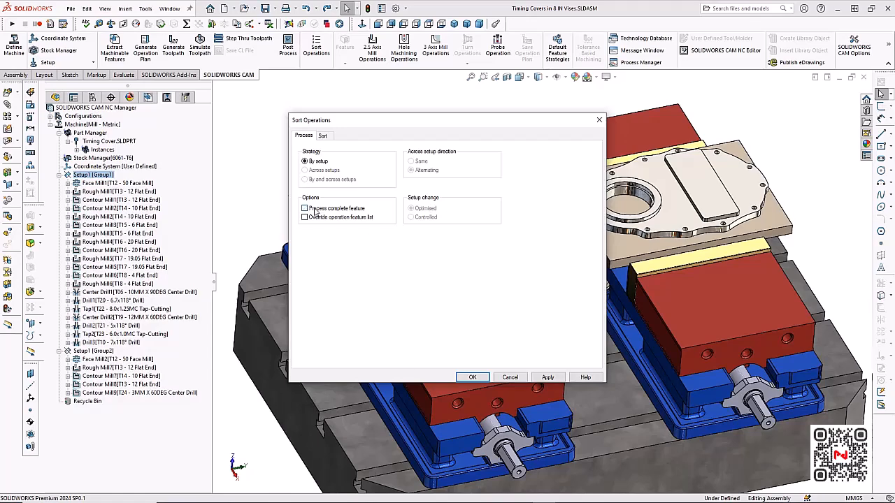
click(327, 141)
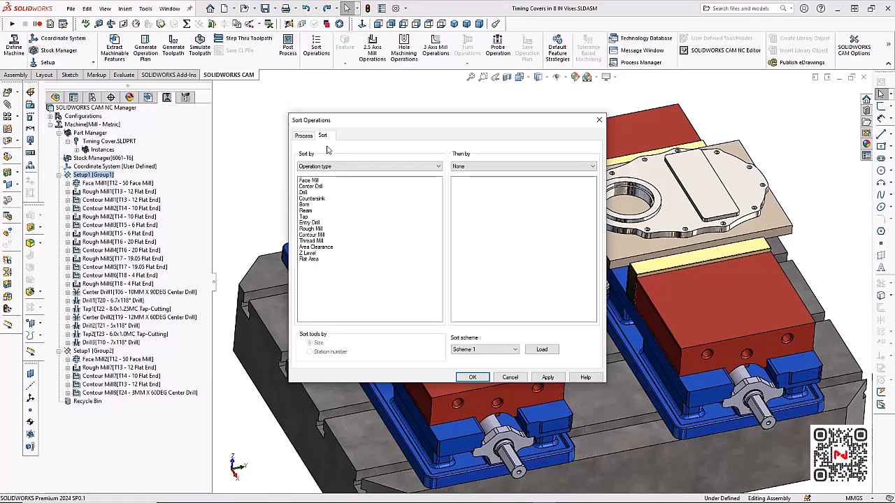
click(320, 229)
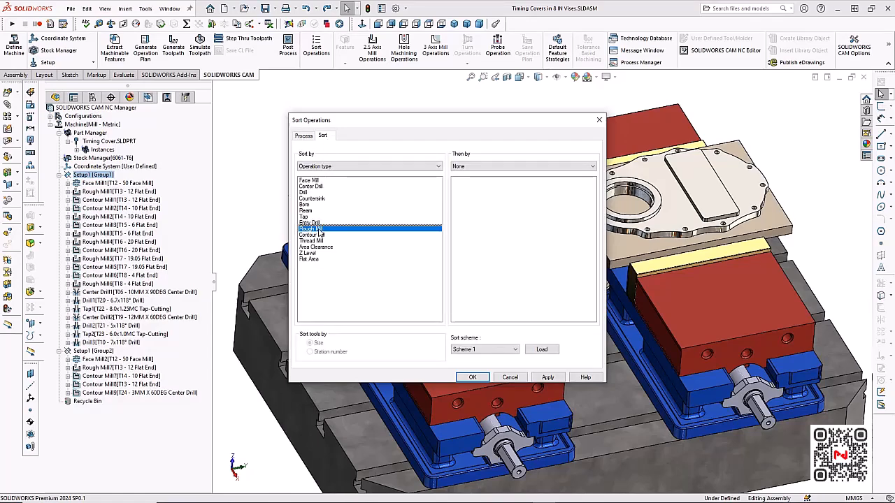
drag(319, 229, 330, 191)
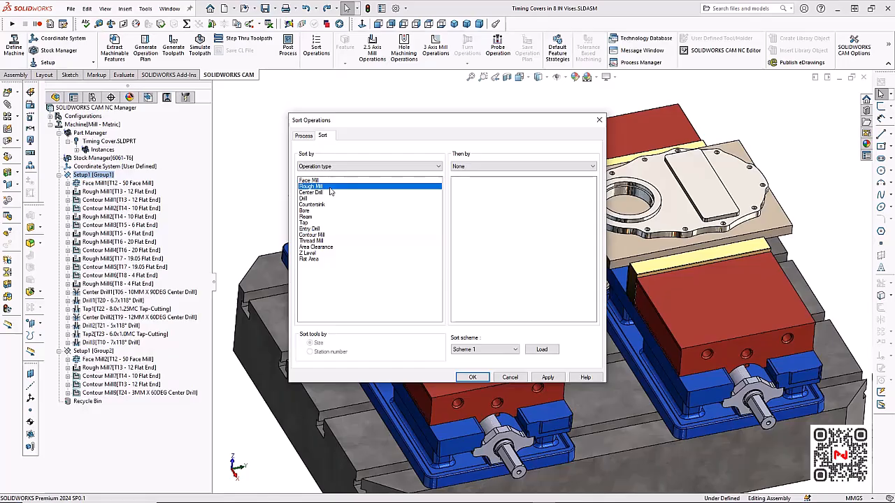
drag(323, 237, 338, 195)
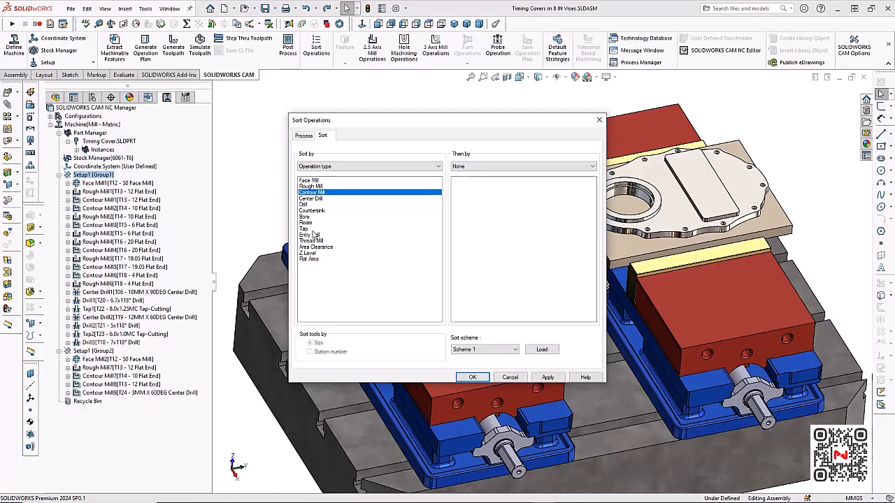
click(548, 376)
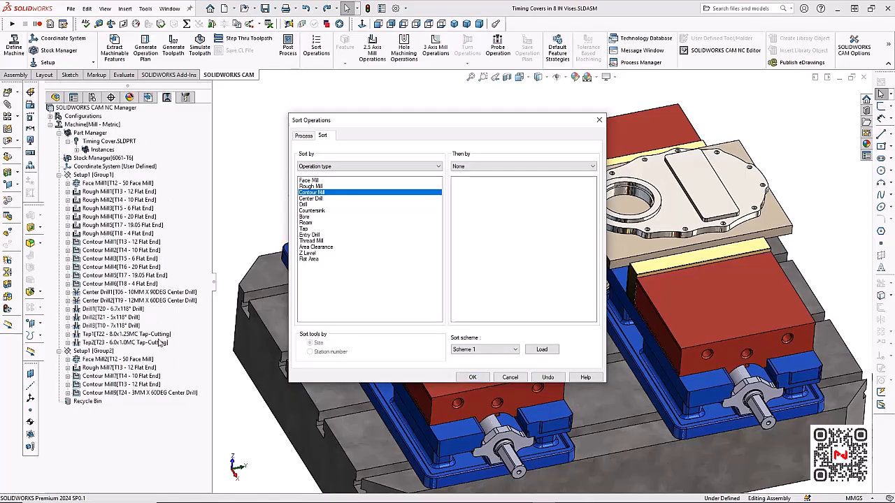
click(472, 377)
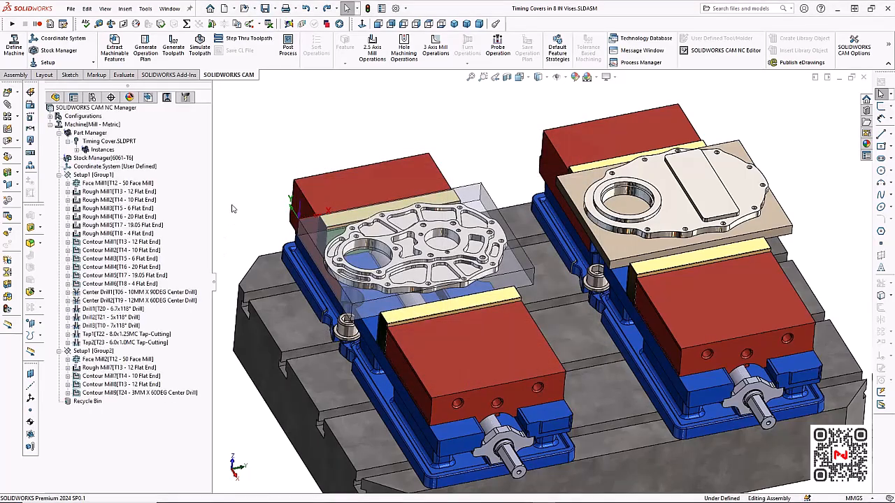
Simulate the toolpaths of both setups through to the end and display the comparison between the machined stock and the design parts.
click(201, 54)
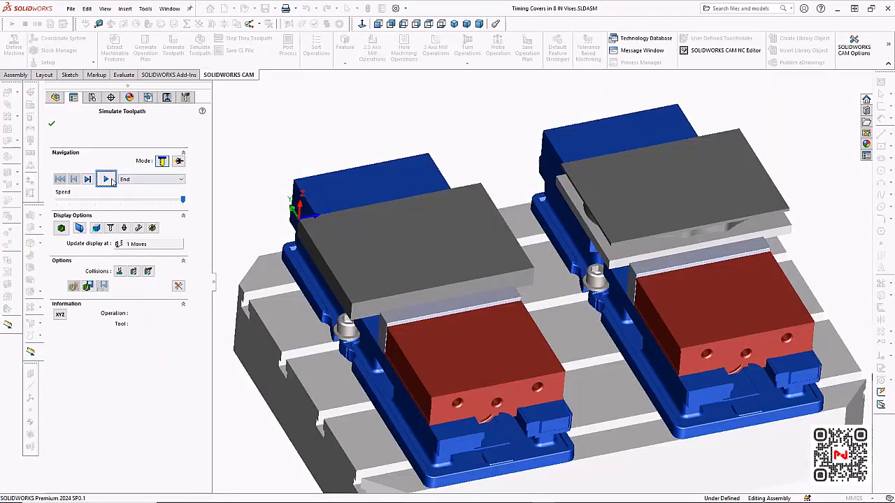
click(108, 180)
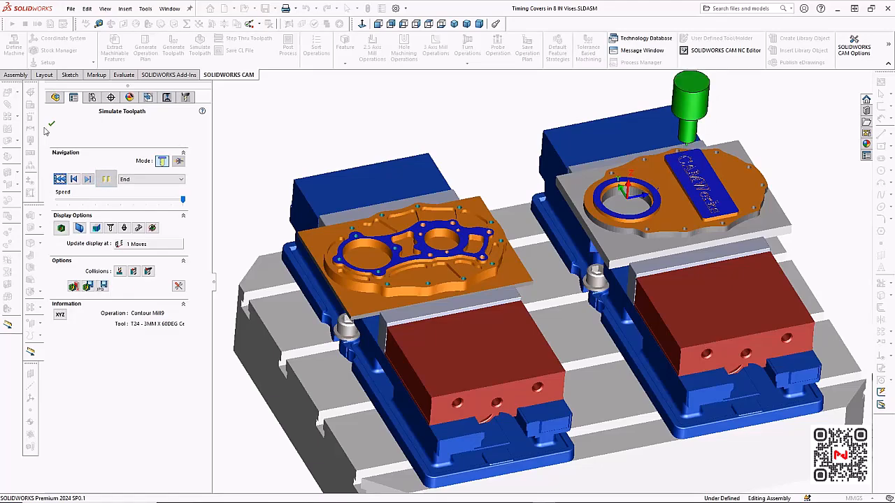
click(62, 229)
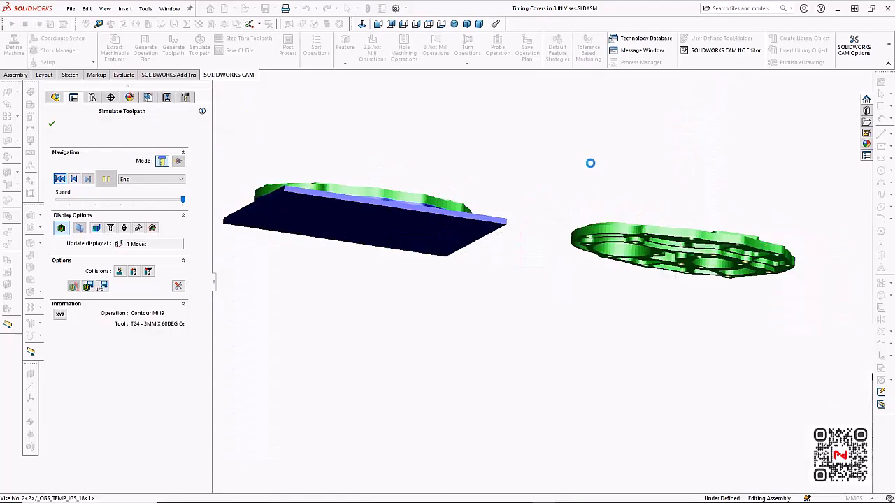
Examine the color-coded deviations on both timing covers from below and above.
middle_drag(609, 188, 675, 275)
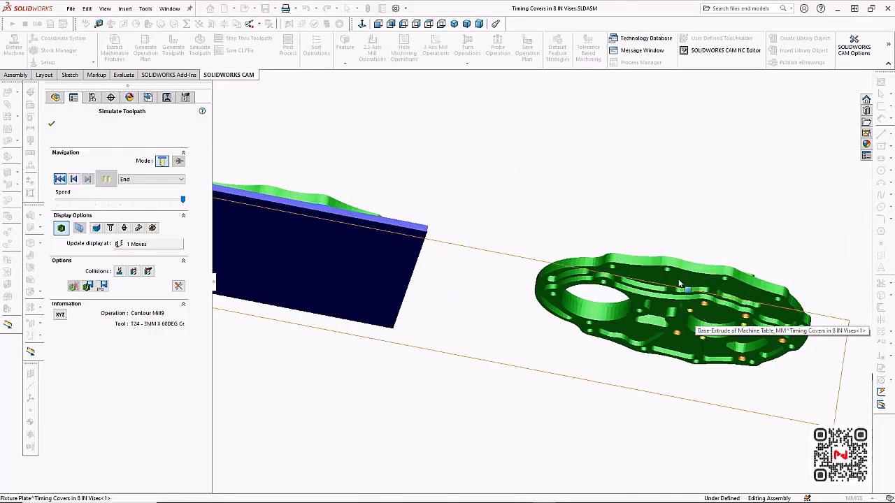
scroll(593, 204, up, 1)
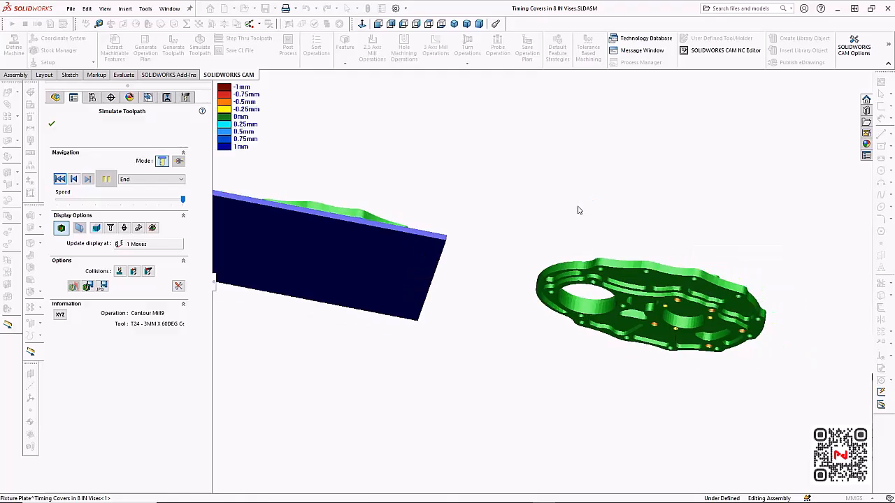
scroll(549, 213, up, 1)
middle_drag(523, 218, 523, 253)
scroll(466, 189, up, 2)
scroll(428, 160, down, 2)
middle_drag(428, 161, 426, 251)
middle_drag(462, 204, 550, 195)
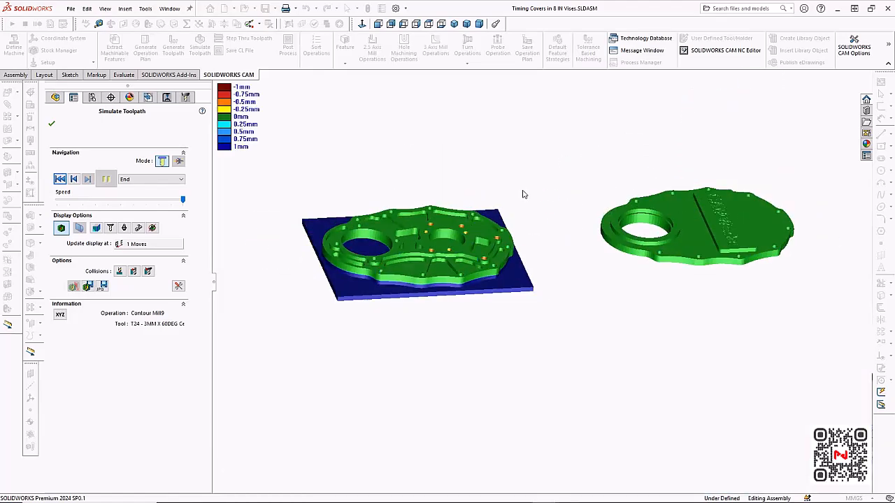
scroll(511, 193, down, 1)
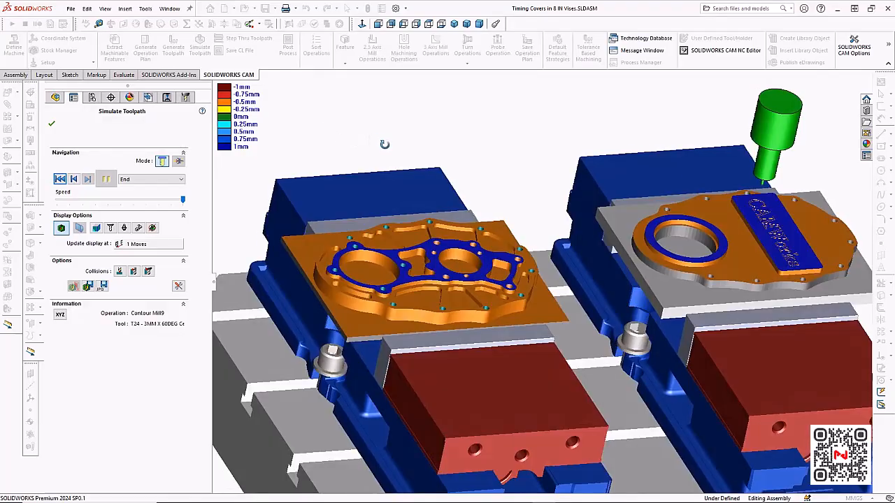
middle_drag(376, 141, 383, 151)
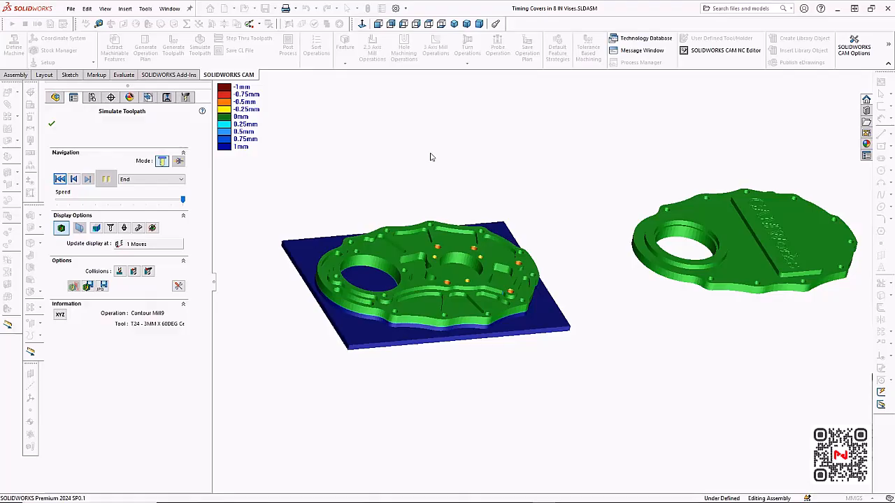
Turn off the deviation comparison, inspect the machined covers in their vises and close the simulation.
click(61, 228)
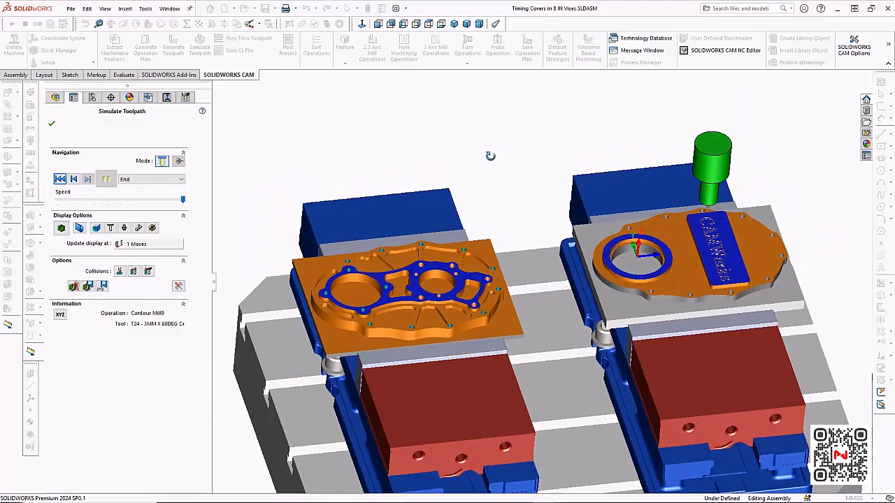
middle_drag(490, 156, 493, 162)
scroll(493, 163, down, 1)
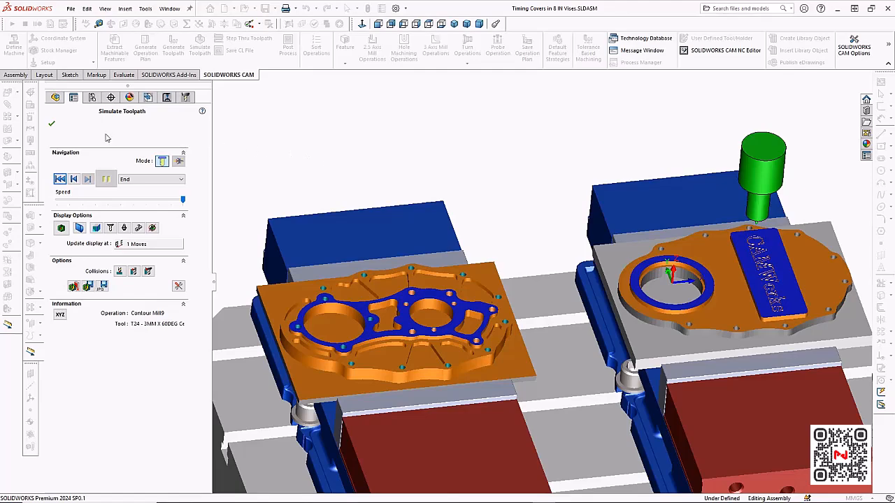
click(50, 125)
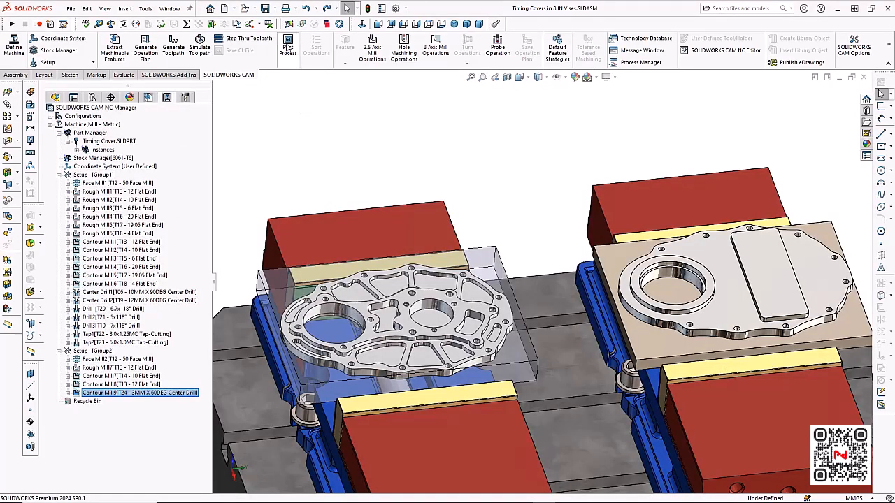
Post process the whole program to Timing Covers in 8 IN Vises.txt, replacing the existing file, and generate the complete NC code.
click(292, 47)
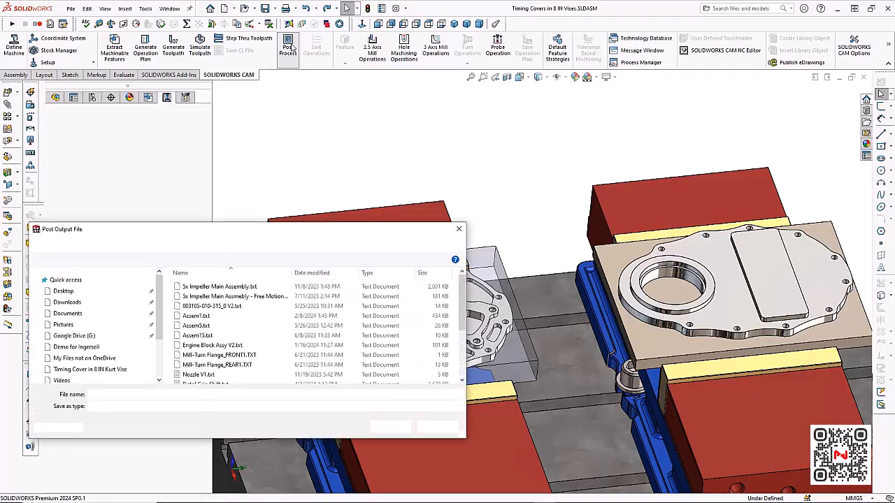
click(389, 427)
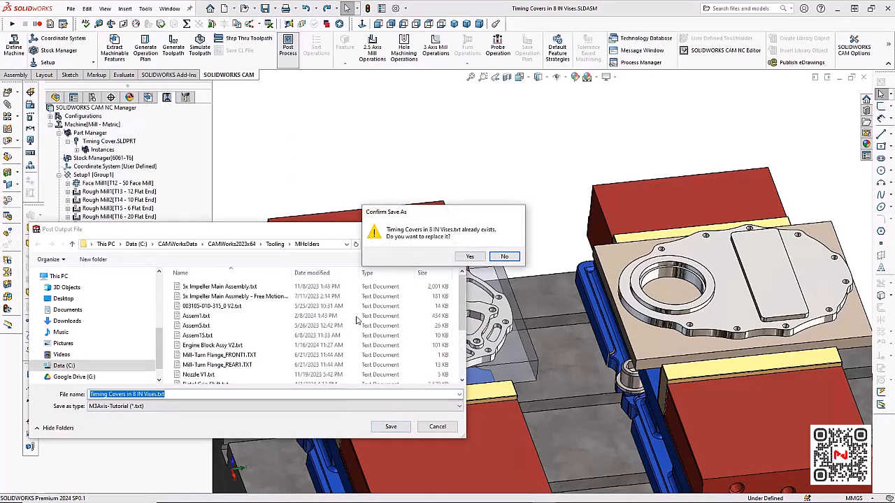
click(470, 259)
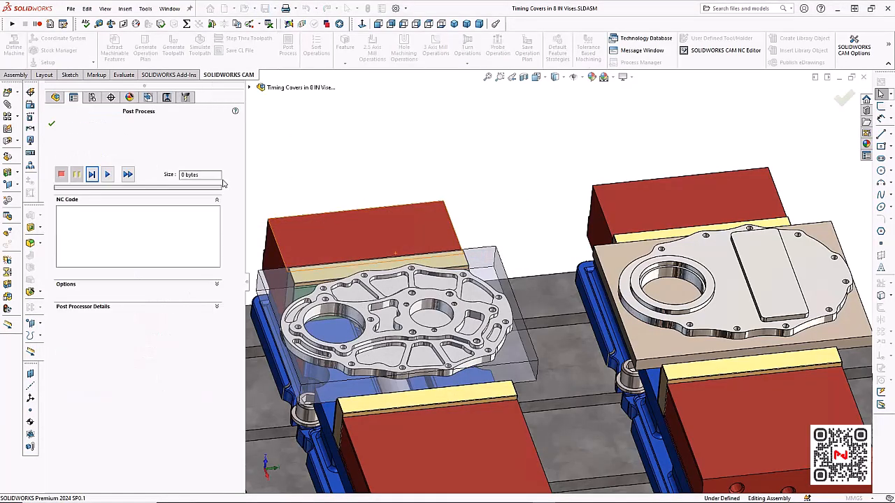
click(107, 175)
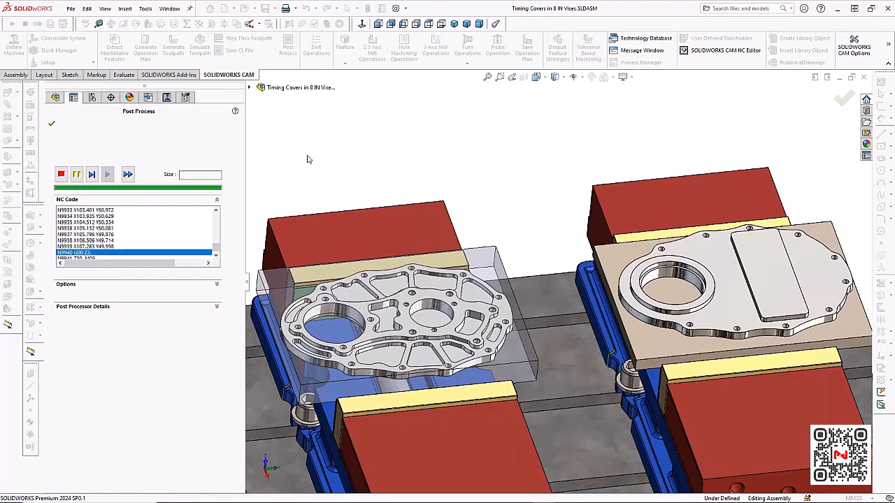
click(51, 123)
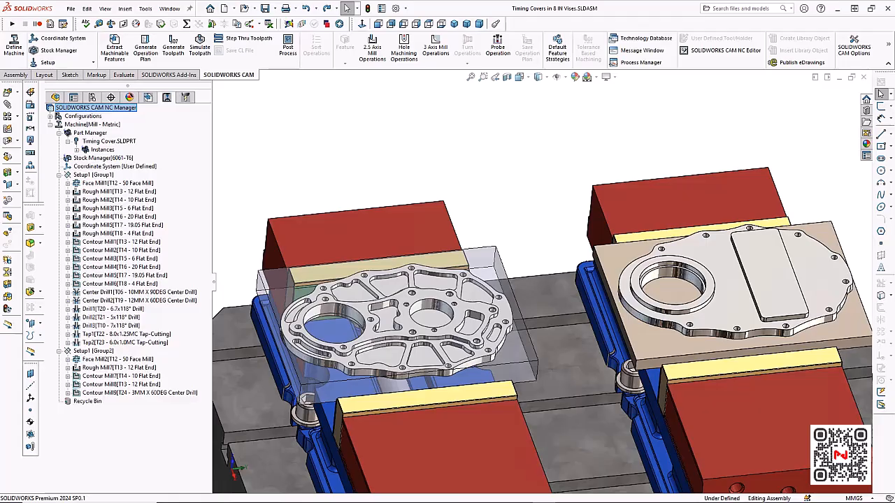